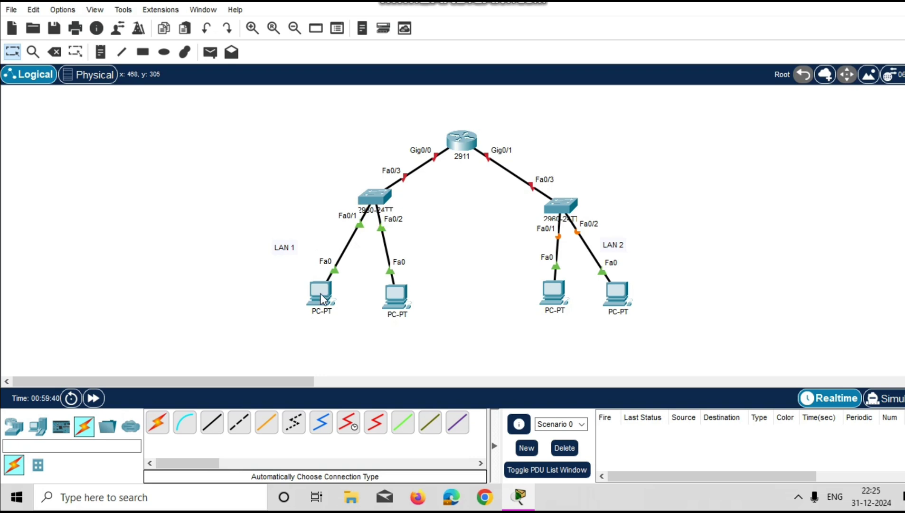
- Set PC8's IP configuration to DHCP (it falls back to 169.254.190.144), then bring up PC10
click(320, 294)
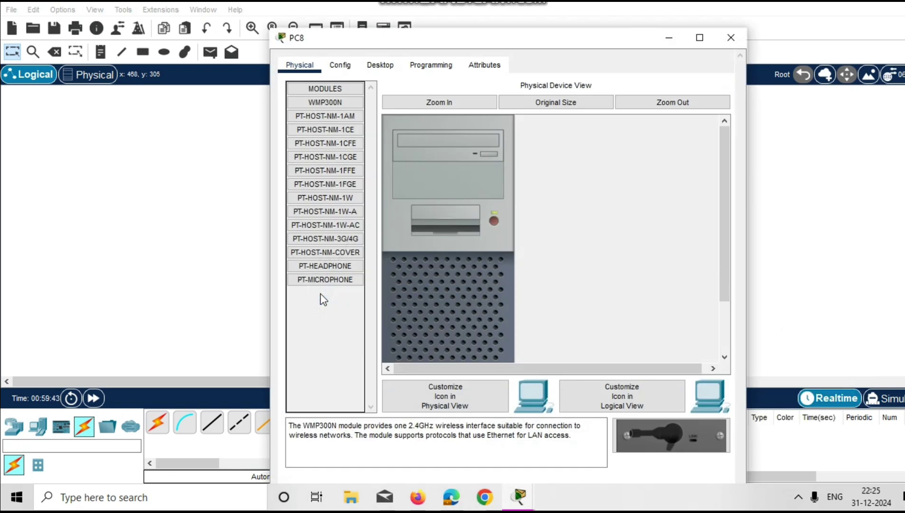
click(375, 67)
click(314, 138)
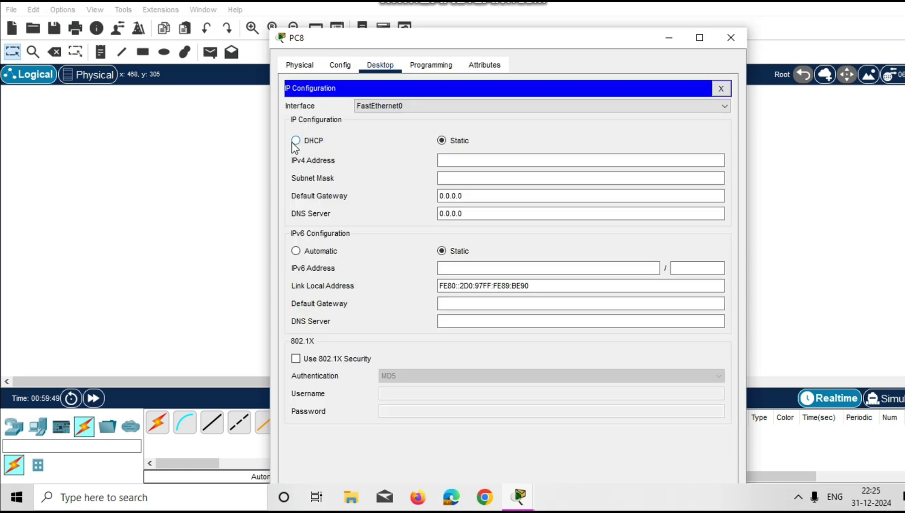
click(294, 141)
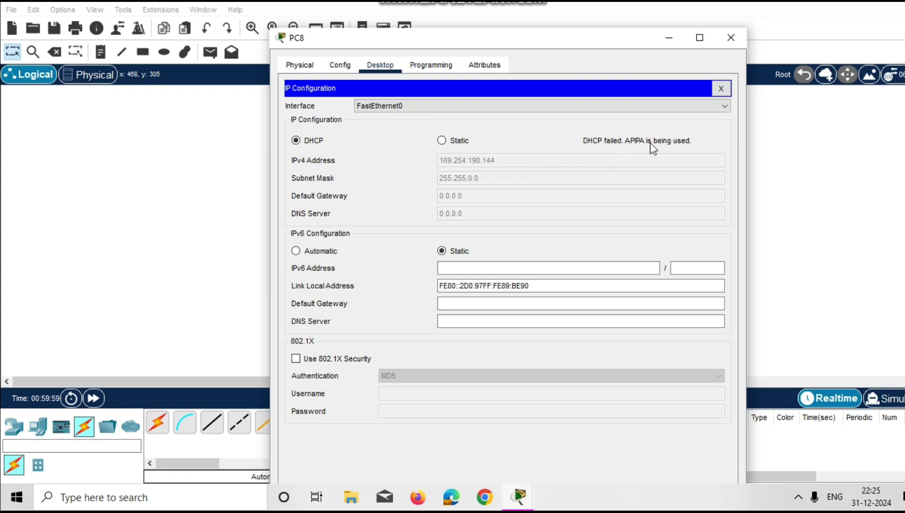
click(730, 38)
click(552, 299)
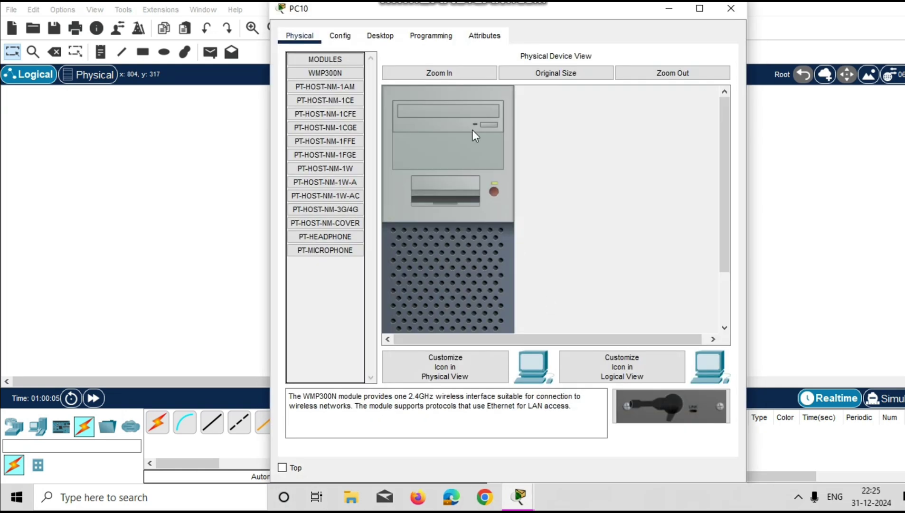
- Switch PC10's IP configuration to DHCP (it gets APIPA 169.254.179.171) and close its window
click(380, 36)
click(329, 94)
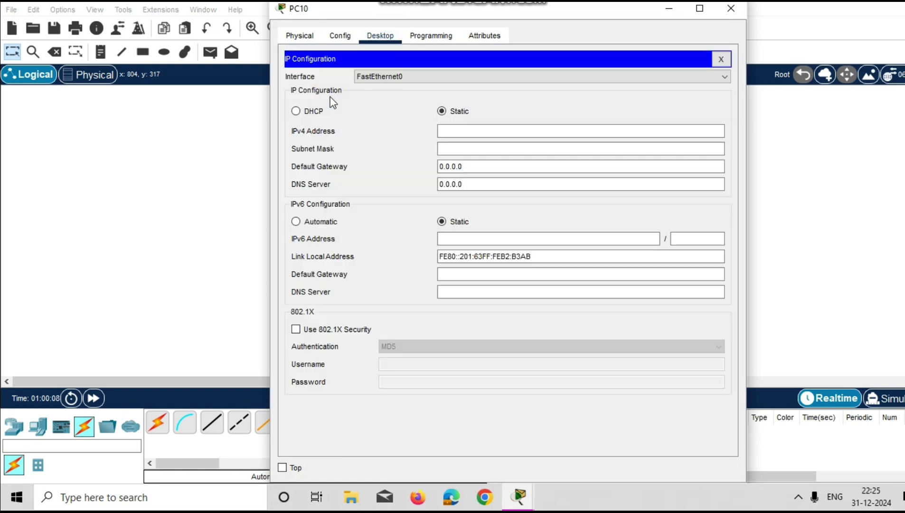
click(296, 112)
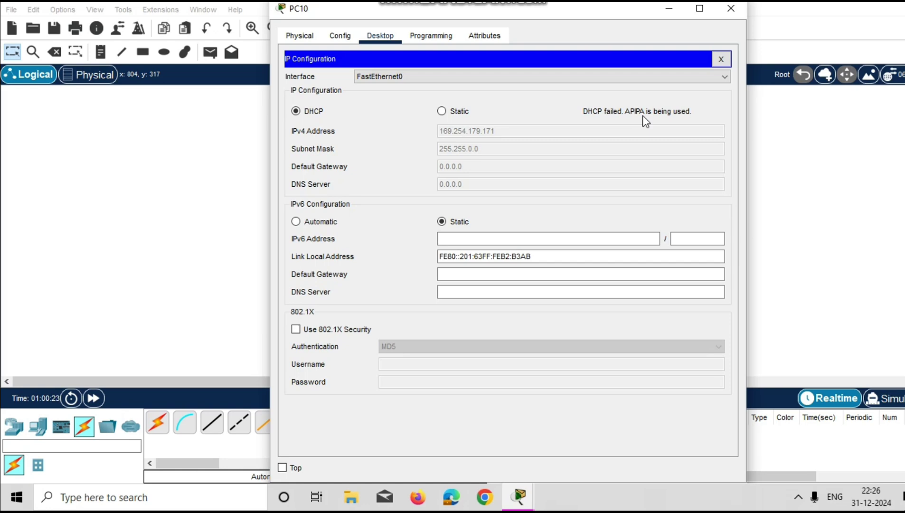
click(730, 9)
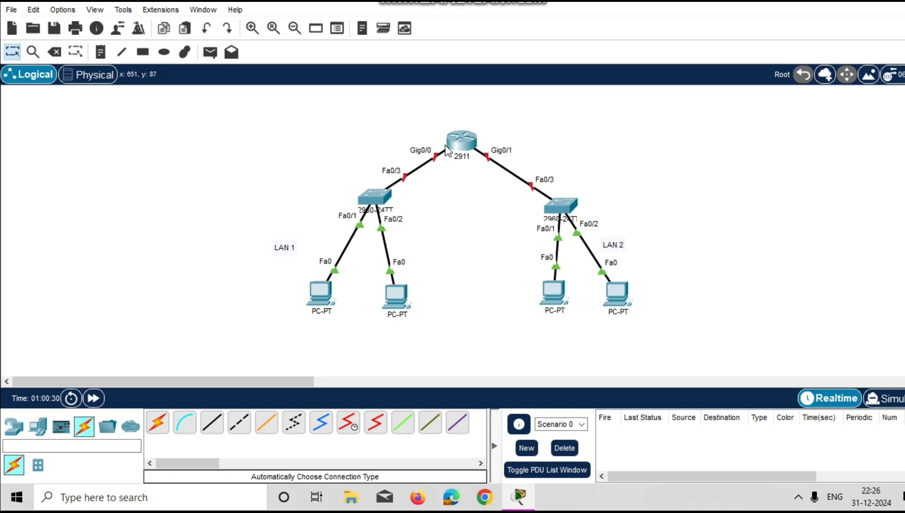
- Add a '192.168.0.1' note above the router's Gig0/0 side
click(100, 51)
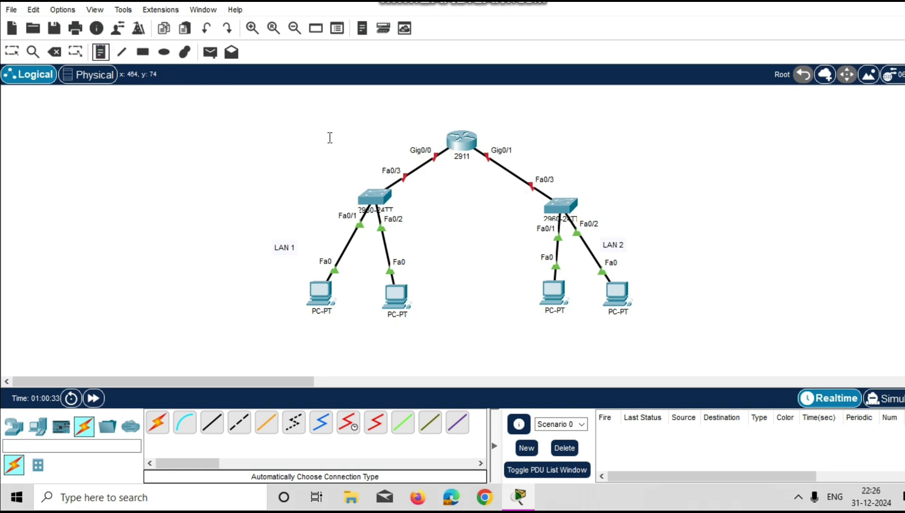
click(375, 126)
text(192.168.0.1)
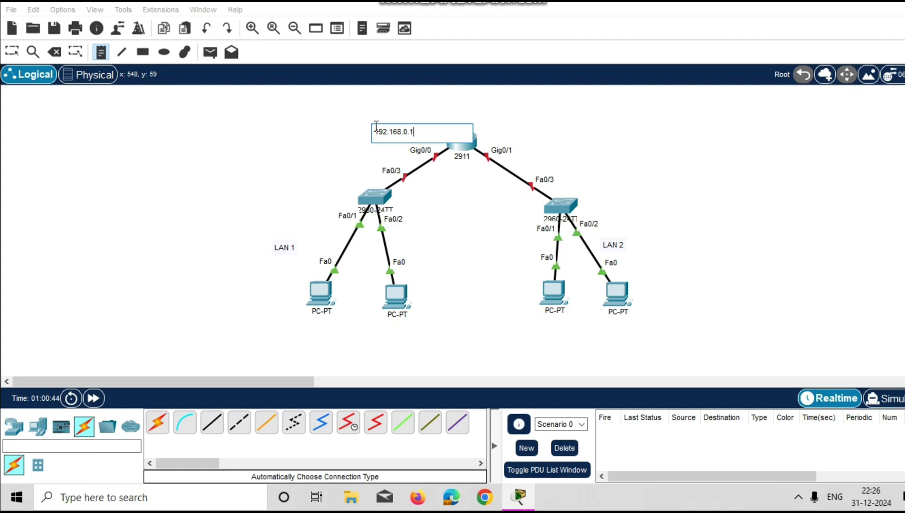
key(Escape)
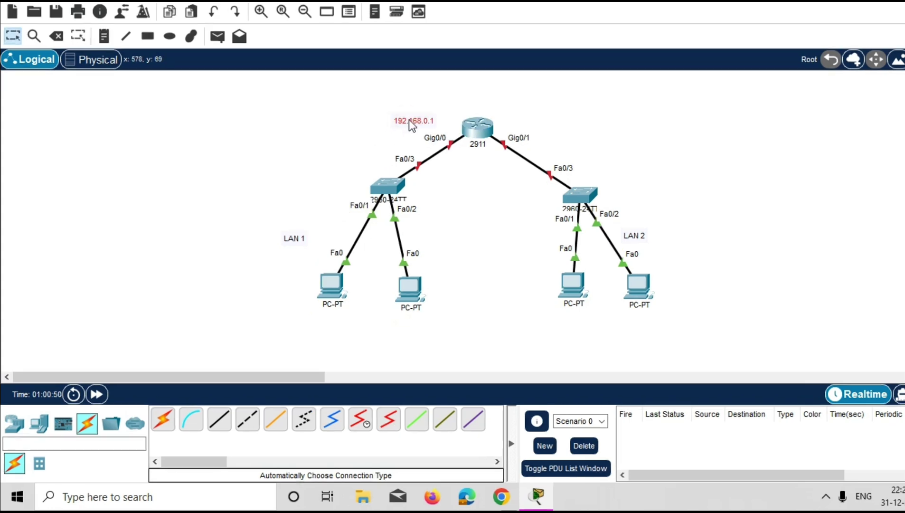
- Add a '192.168.10.1' note beside the router's Gig0/1 side and discard the stray empty note
key(n)
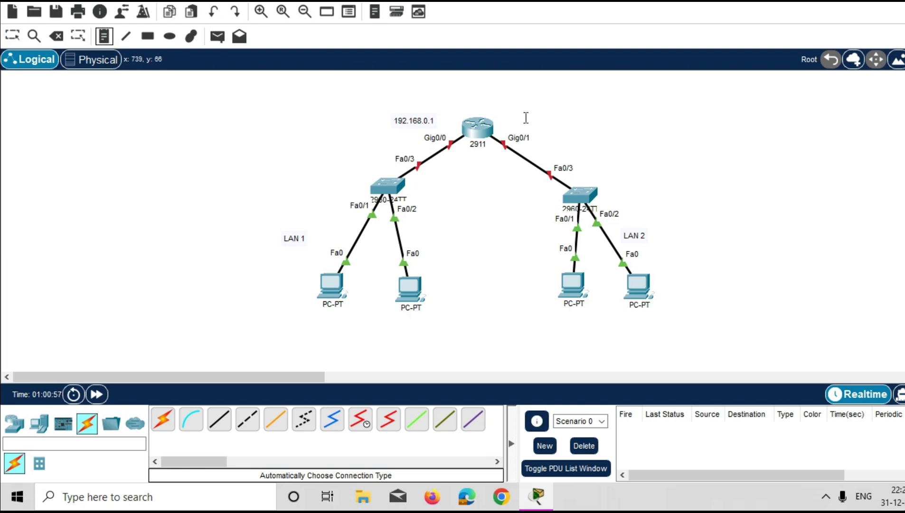
click(507, 121)
text(192.168.)
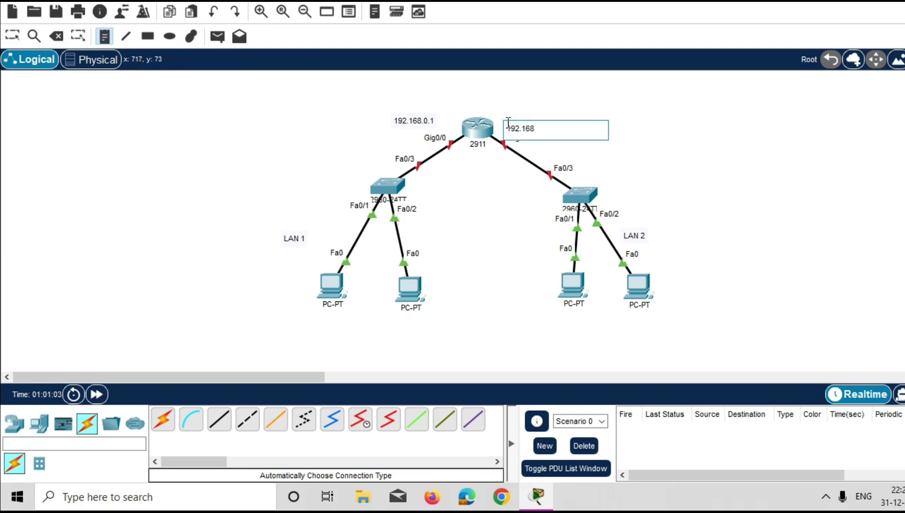
text(3)
key(BackSpace)
text(10.1)
click(487, 230)
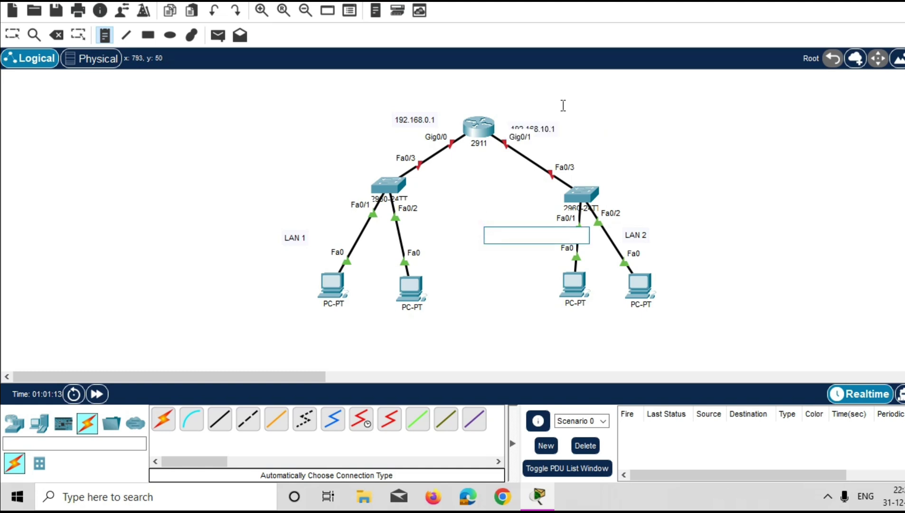
click(547, 128)
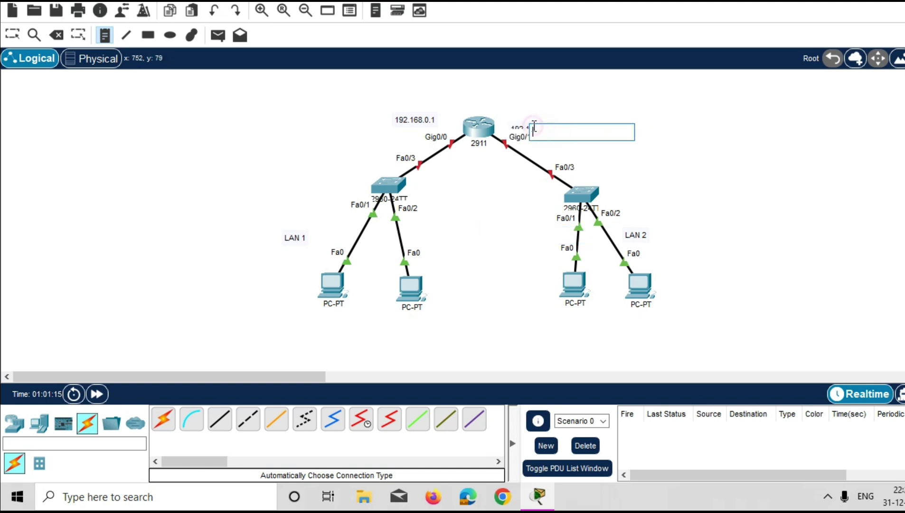
key(Escape)
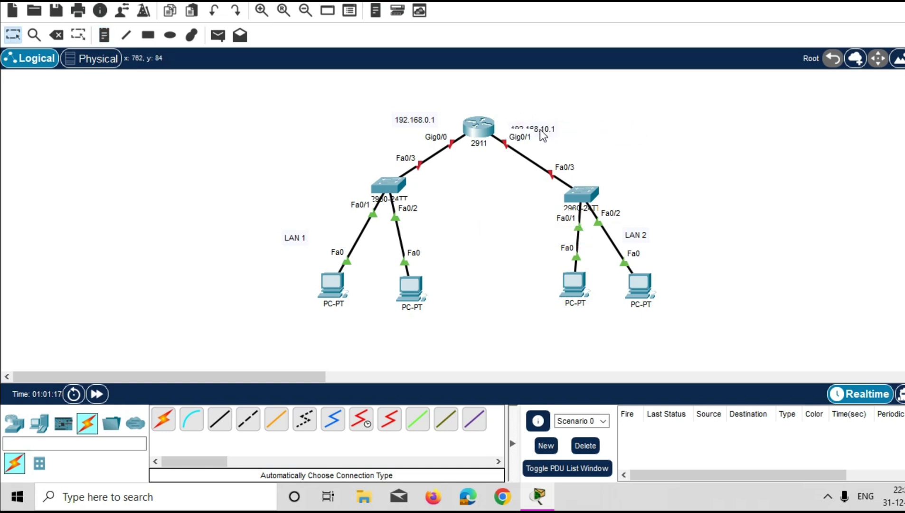
- Reposition the 192.168.10.1 and 192.168.0.1 notes slightly upward beside the router
drag(542, 129, 537, 118)
click(489, 197)
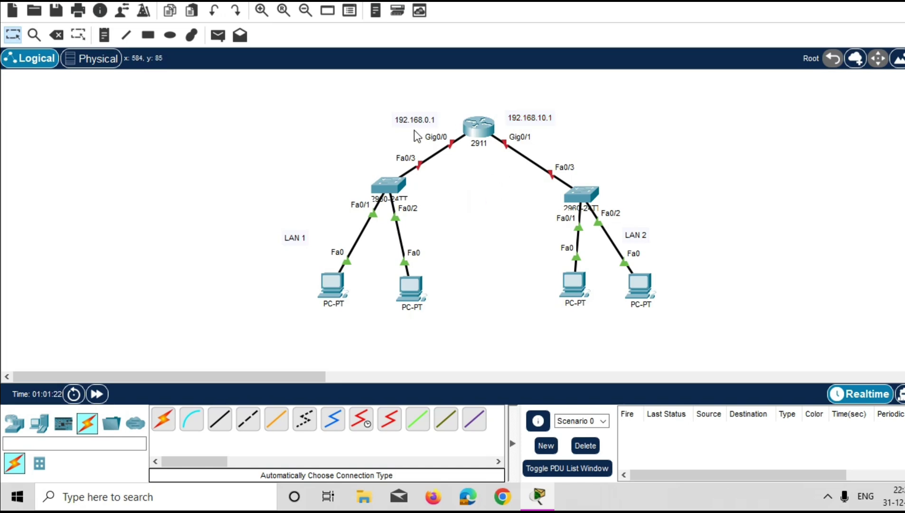
drag(414, 120, 422, 117)
click(481, 233)
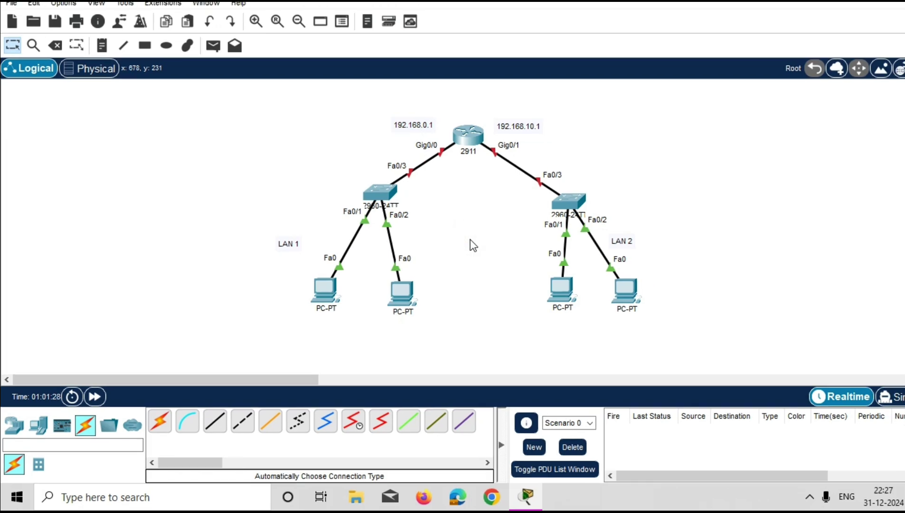
- Open the 2911 router's CLI and answer No to the initial configuration dialog
click(466, 136)
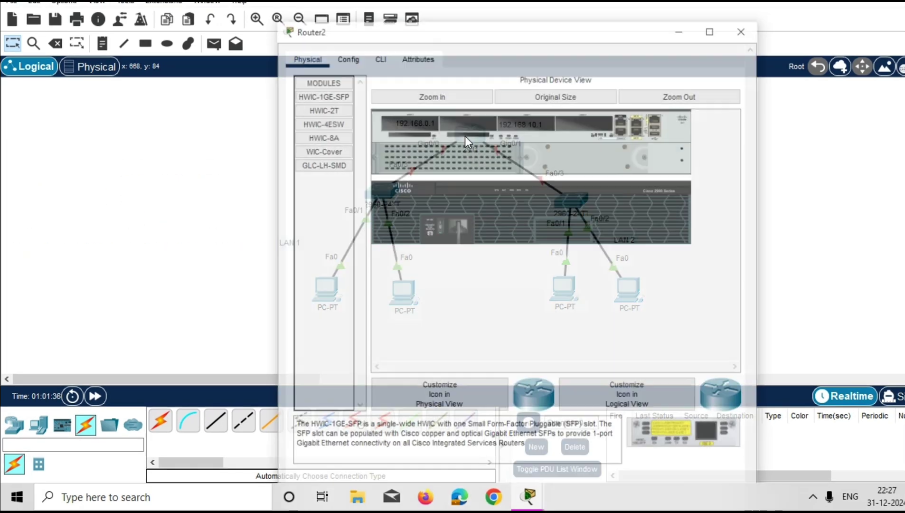
click(380, 29)
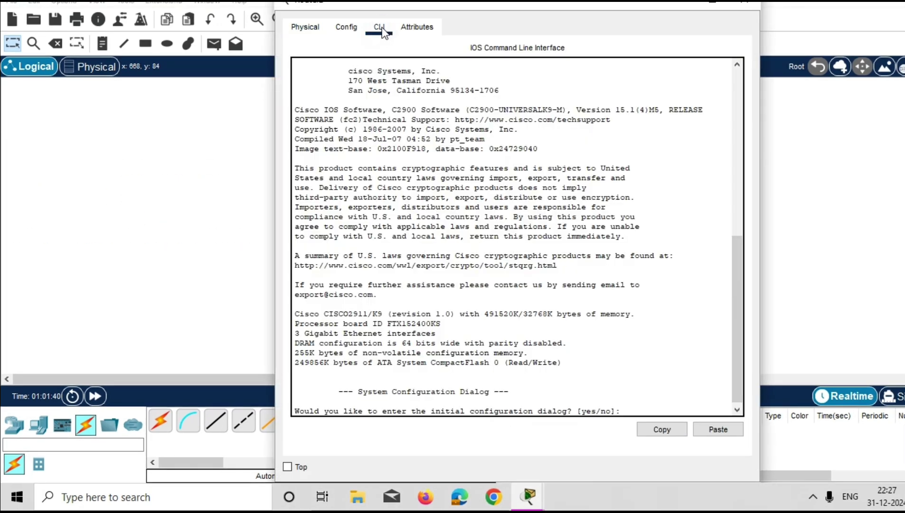
click(633, 411)
text(No)
key(Return)
key(Return)
key(Return)
key(Return)
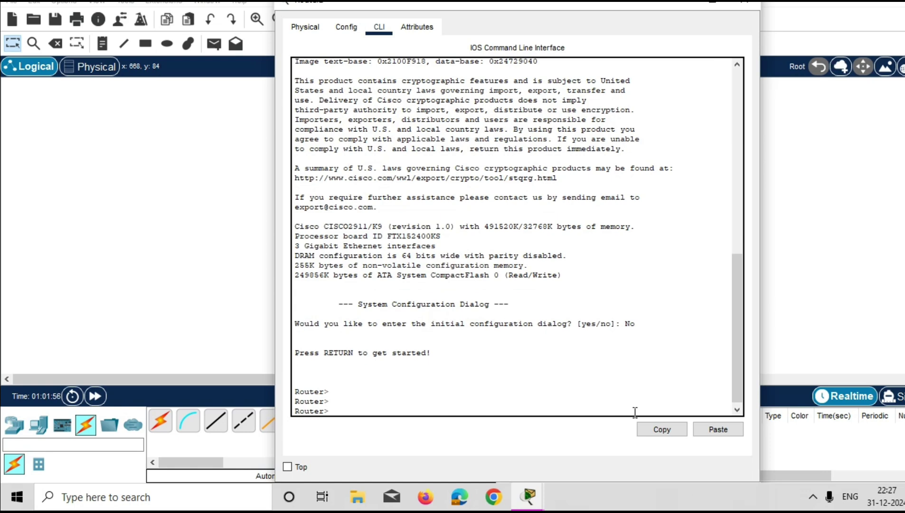
- Run enable and configure terminal to reach global configuration mode
text(ena)
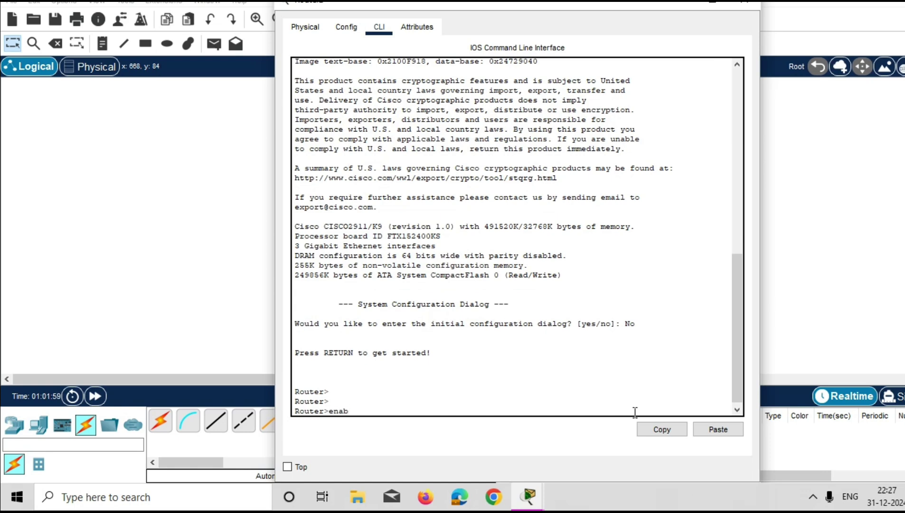
text(b)
key(Tab)
key(Return)
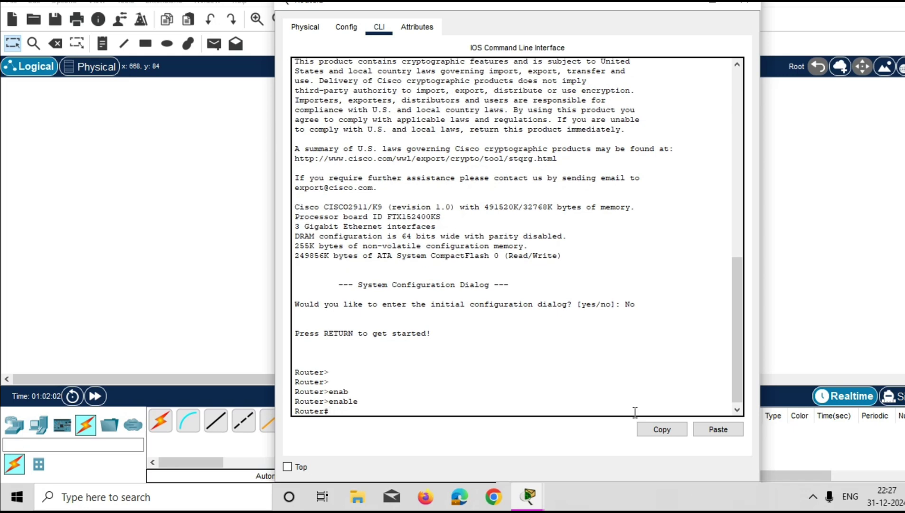
text(conf)
key(Tab)
text(t)
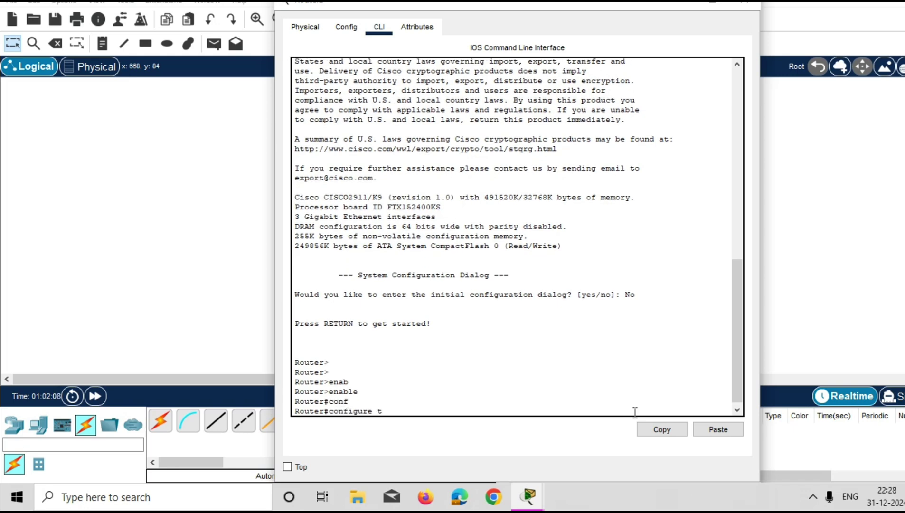
key(Tab)
key(Return)
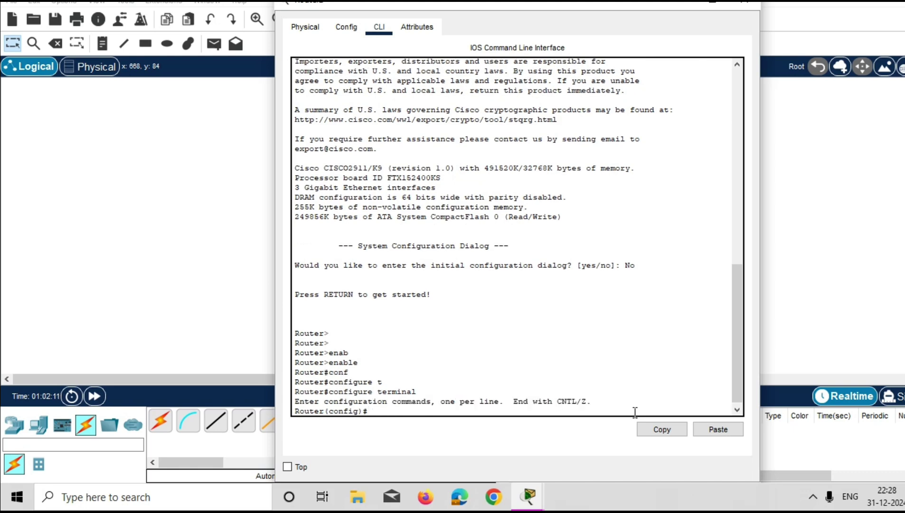
text(in)
click(267, 273)
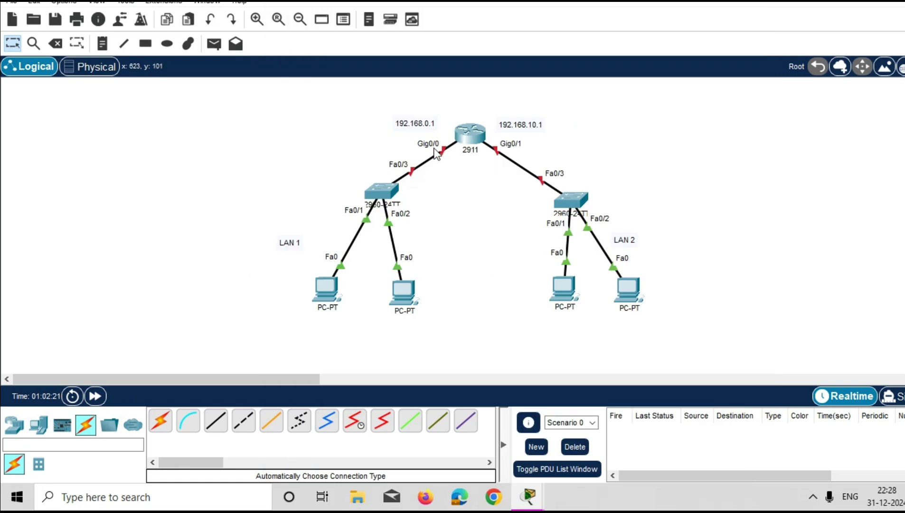
- Assign IP 192.168.0.1 255.255.255.0 to interface g0/0
click(465, 139)
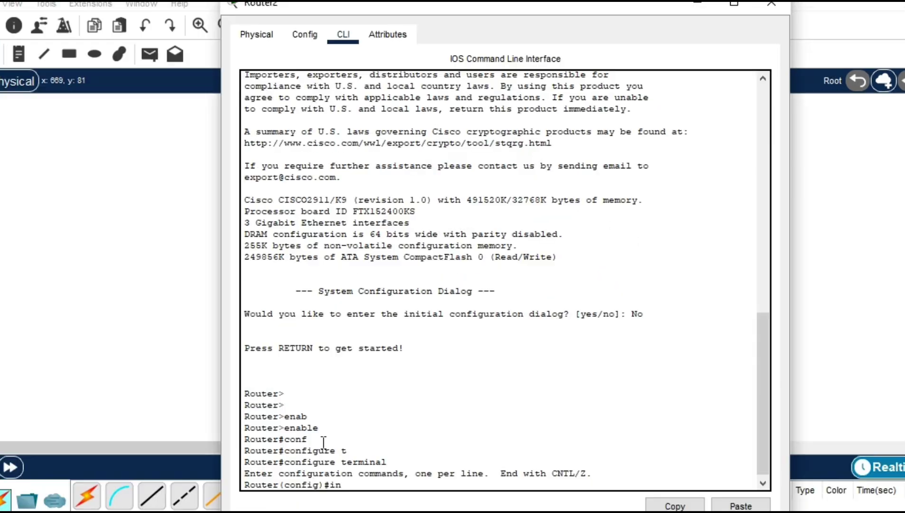
text(t)
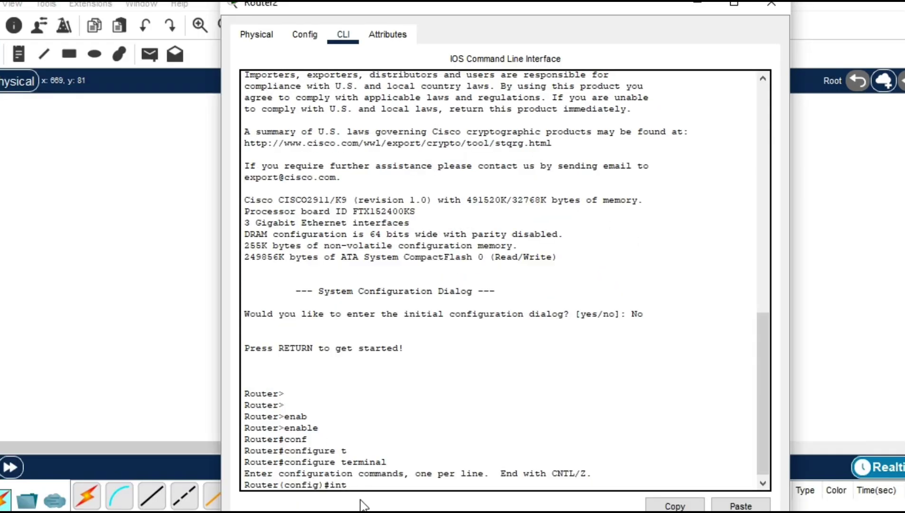
key(Tab)
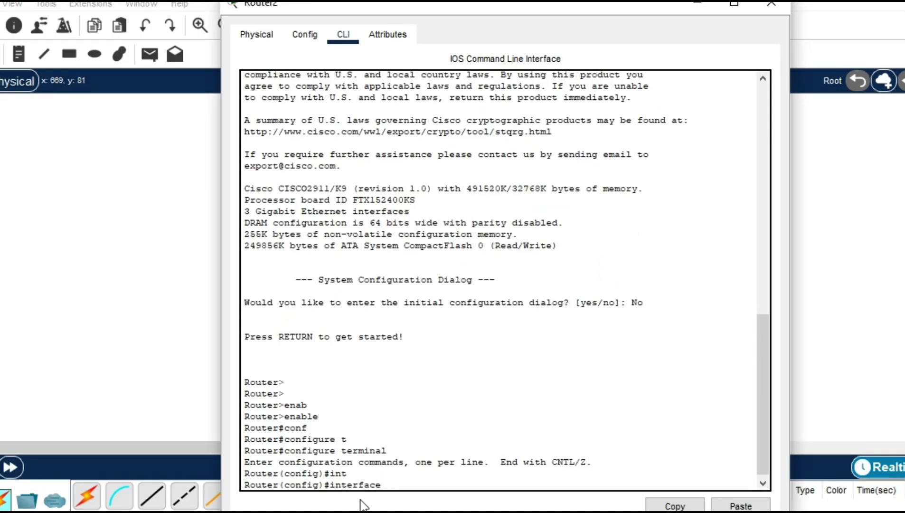
text(g0/0)
key(Return)
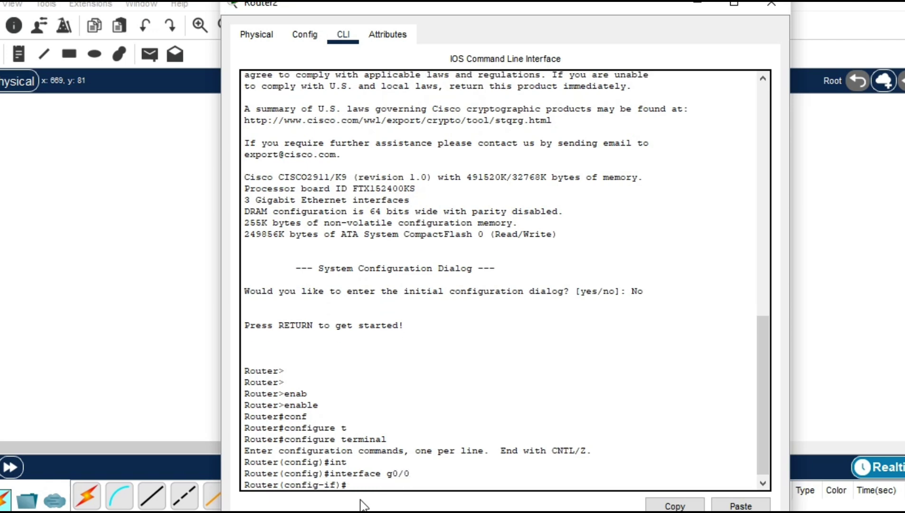
text(ip ad)
key(Tab)
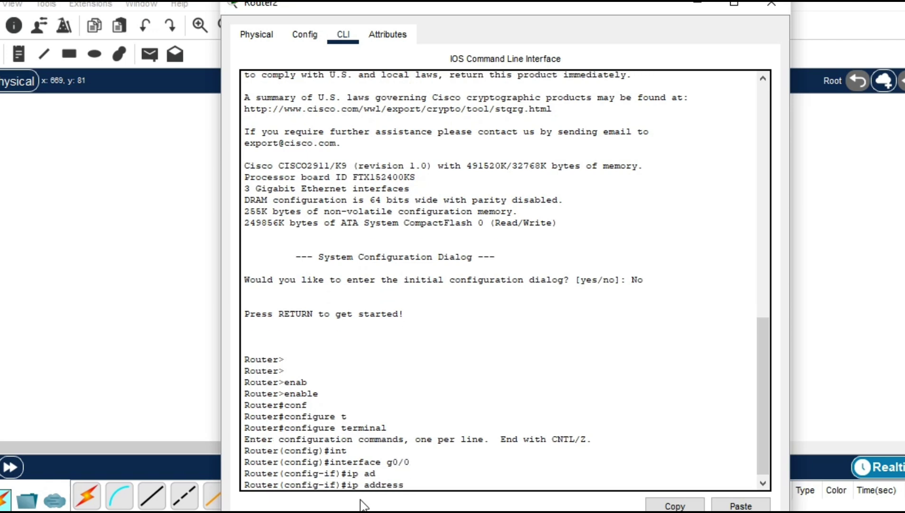
text(192.168.0.1 255.255.255.0)
key(Return)
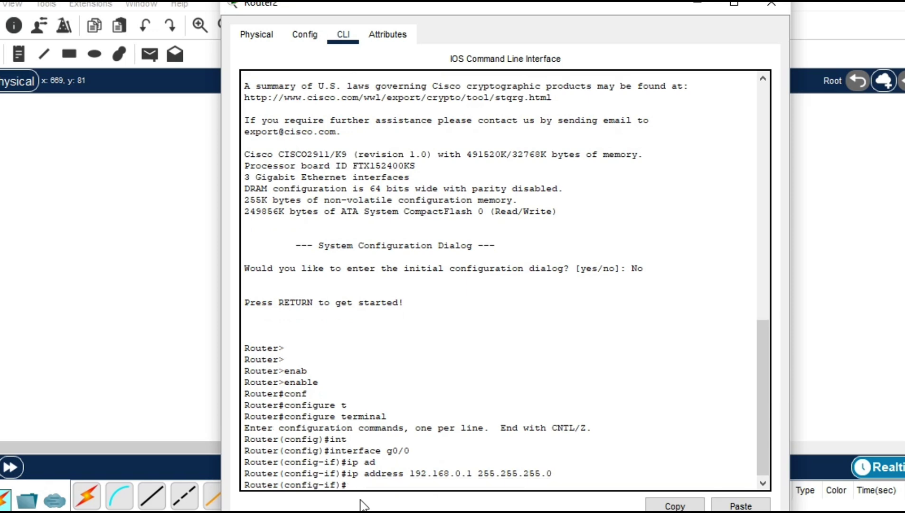
- Enable Gig0/0 with no shutdown and confirm its state changes to up
text(no sh)
key(Tab)
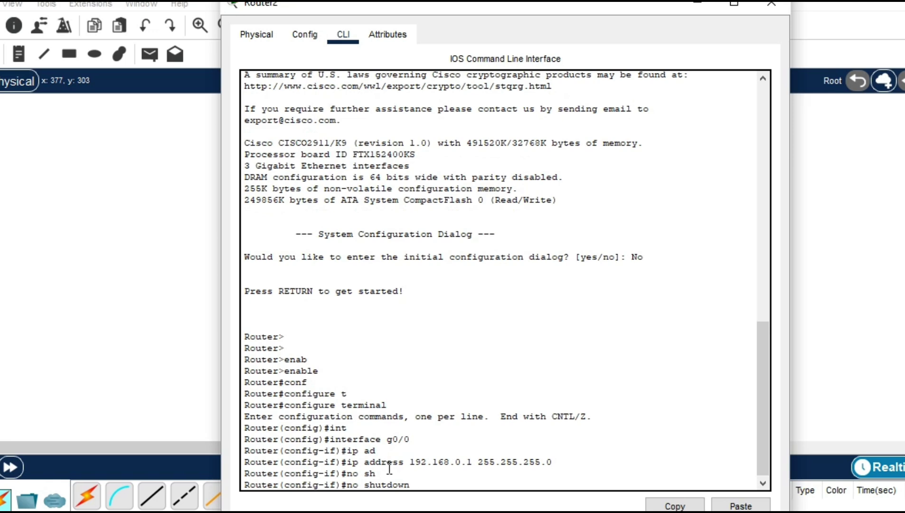
key(Return)
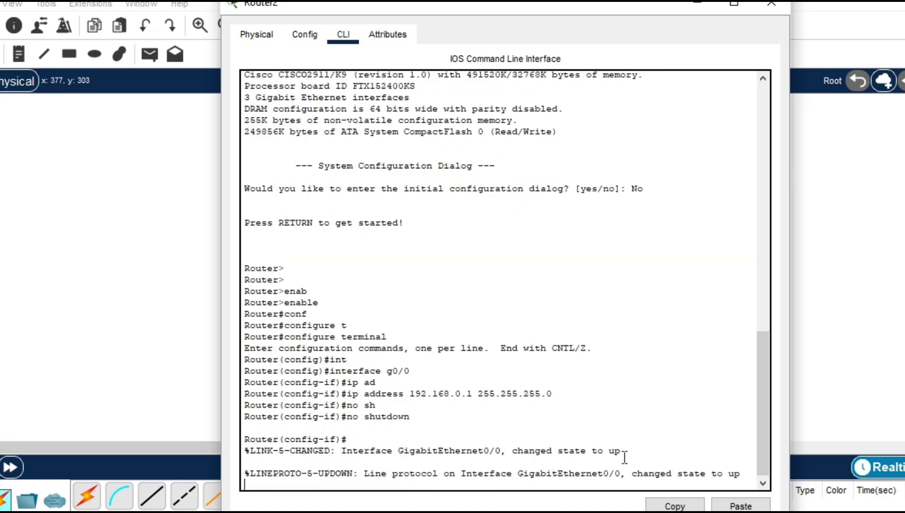
drag(631, 474, 655, 474)
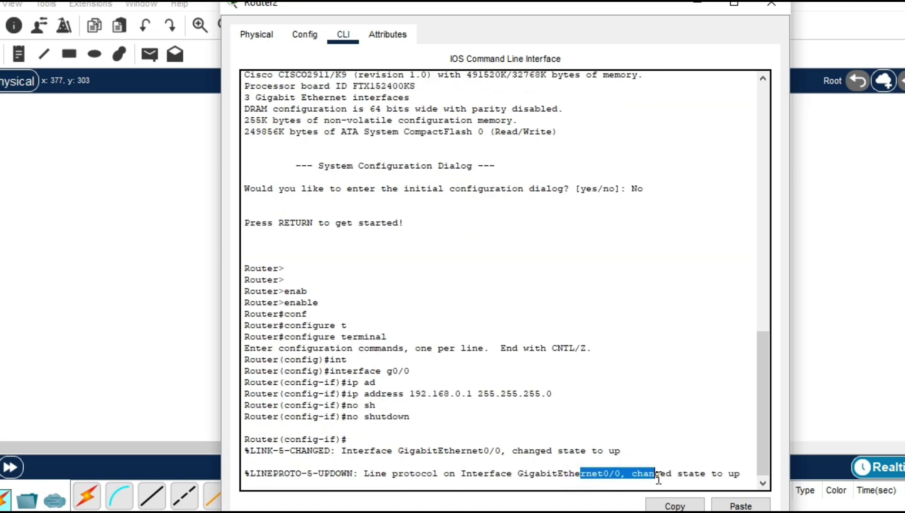
click(176, 326)
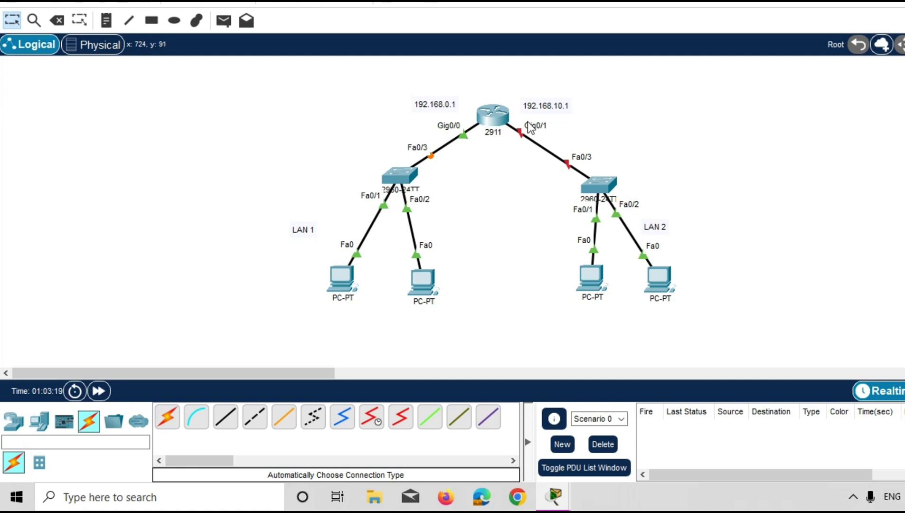
- Exit the Gig0/0 interface back to global configuration mode
click(504, 115)
key(Return)
key(Return)
key(Return)
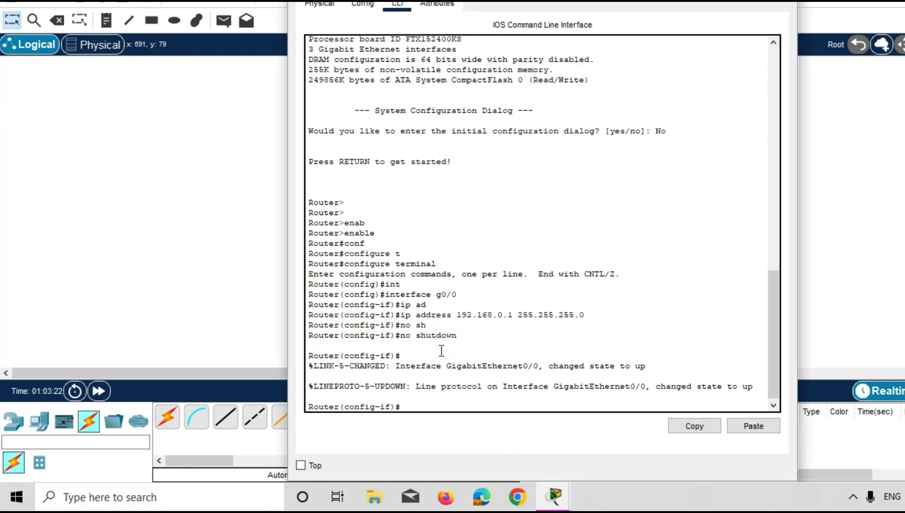
text(int)
key(BackSpace)
key(BackSpace)
key(BackSpace)
text(e)
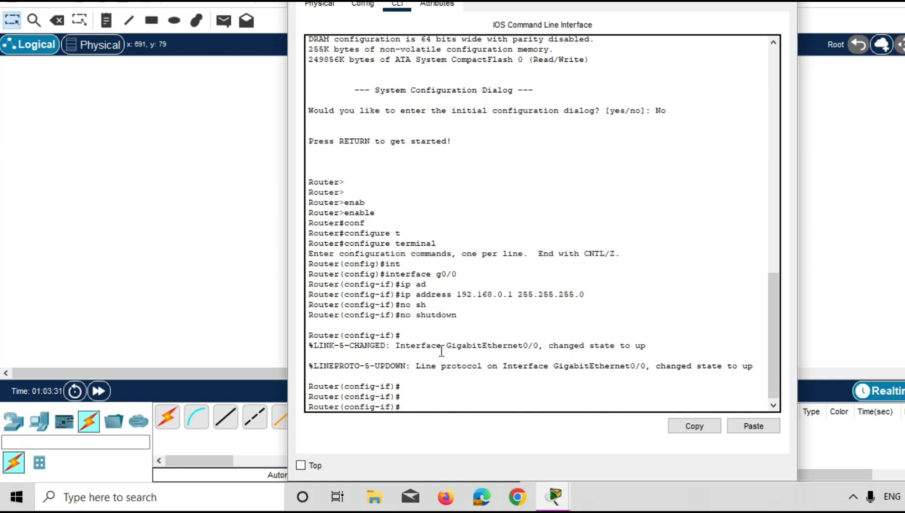
text(int)
key(Return)
text(exit)
key(Tab)
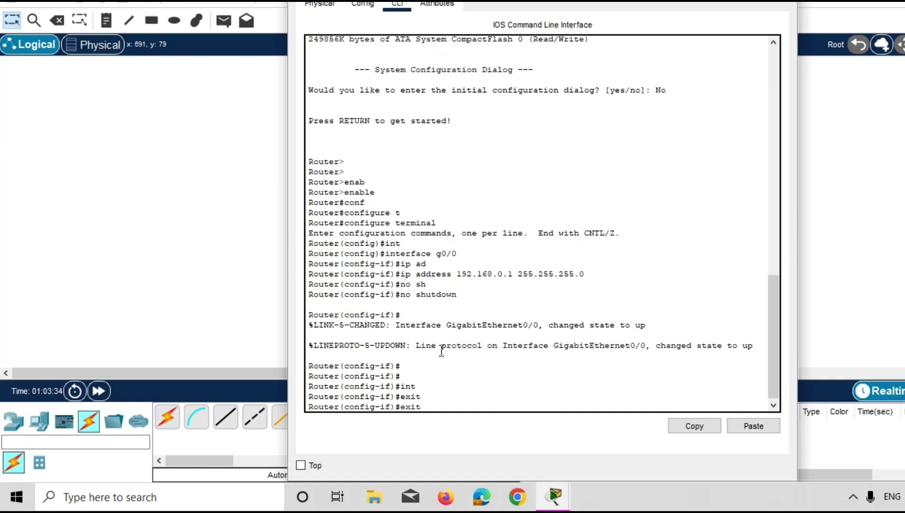
key(Return)
text(int)
- Enter interface configuration for g0/1
key(Tab)
text(g0/1)
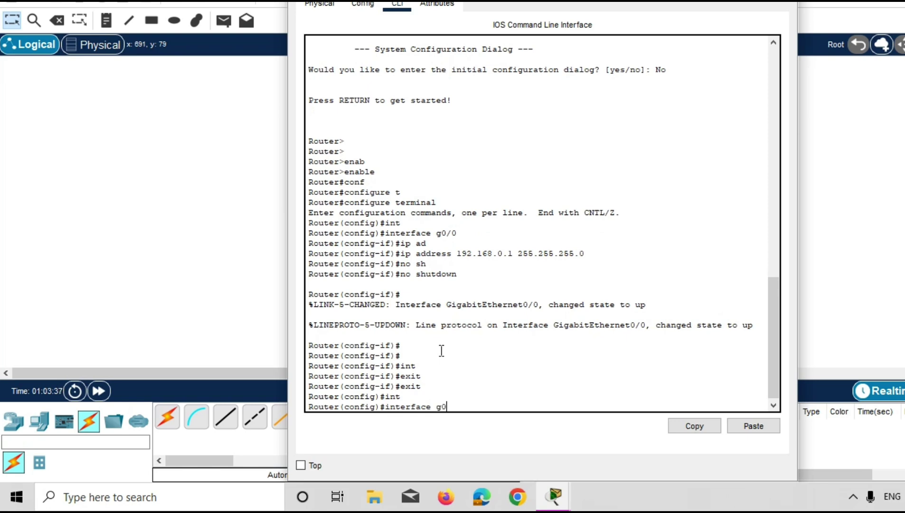
click(189, 249)
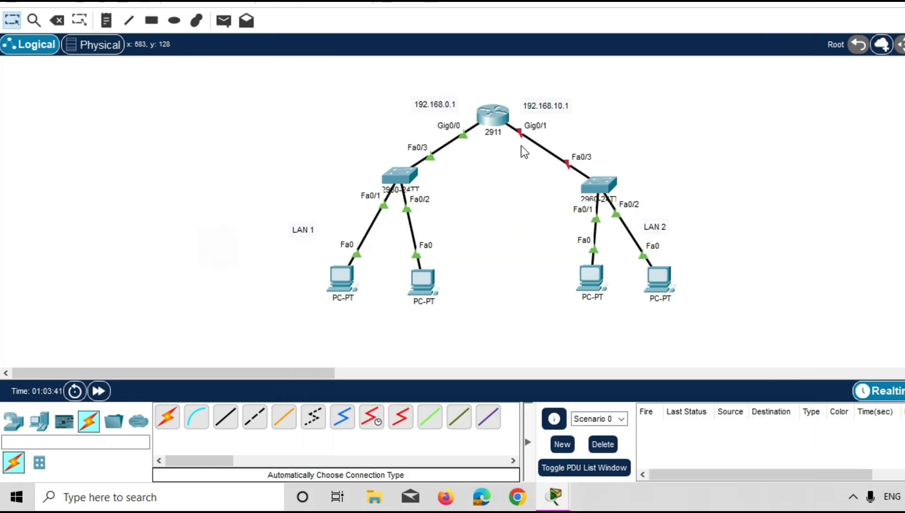
click(503, 116)
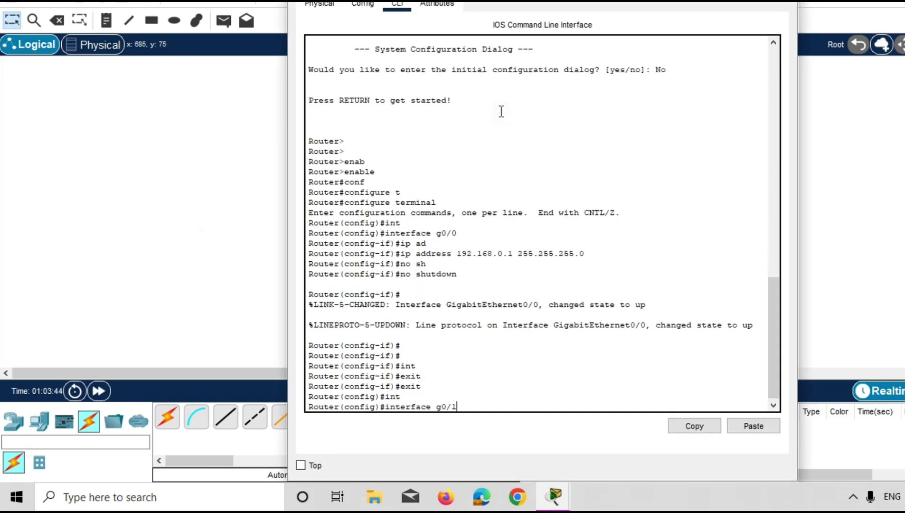
key(Return)
- Assign IP 192.168.10.1 255.255.255.0 to Gig0/1
text(ip ad)
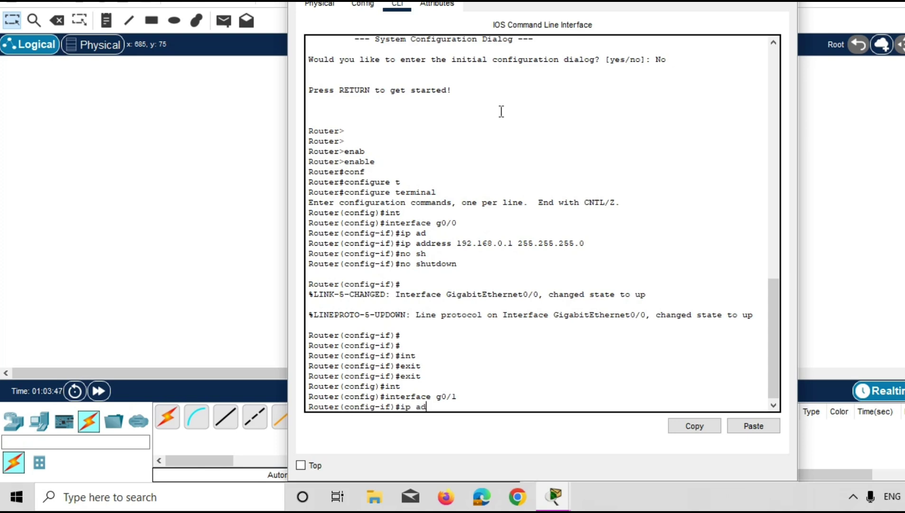
key(Tab)
text(19)
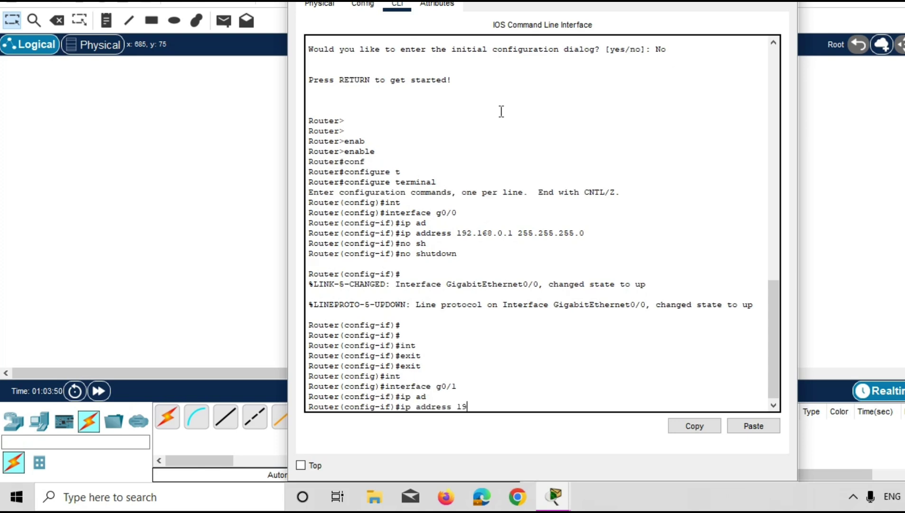
text(2.168.10.1)
click(279, 210)
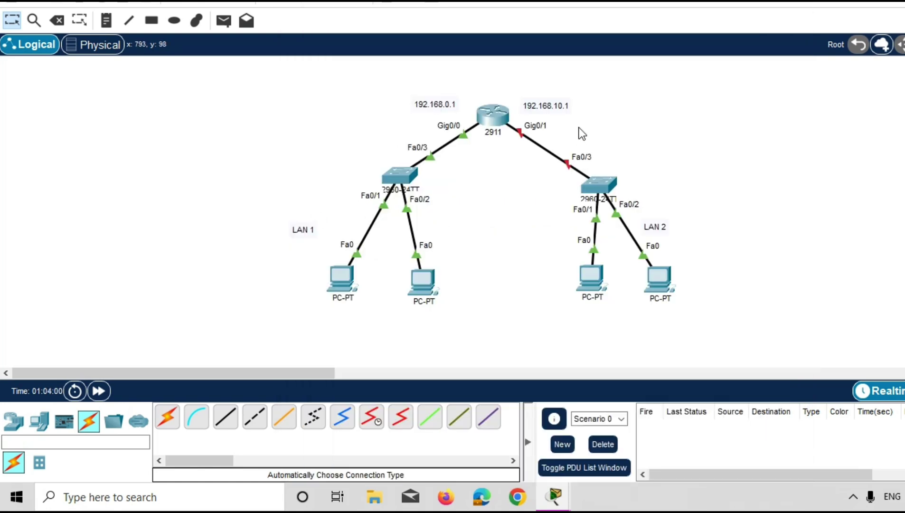
click(501, 120)
text(1 255.255.255.0)
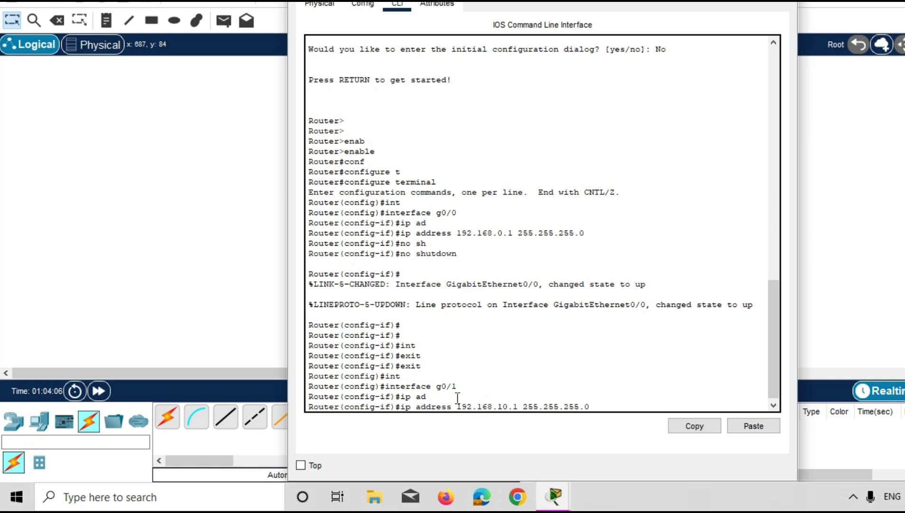
key(Return)
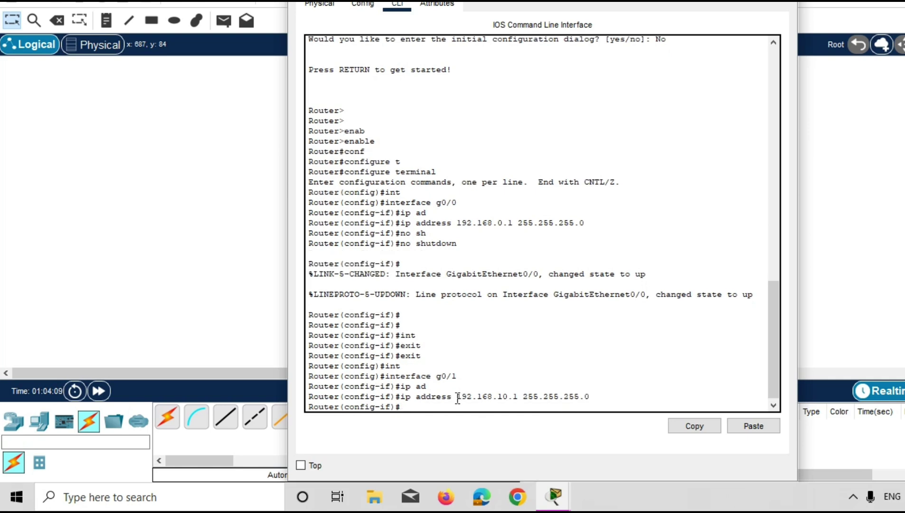
- Enable Gig0/1 with no shutdown and confirm its state changes to up
text(no sh)
key(Tab)
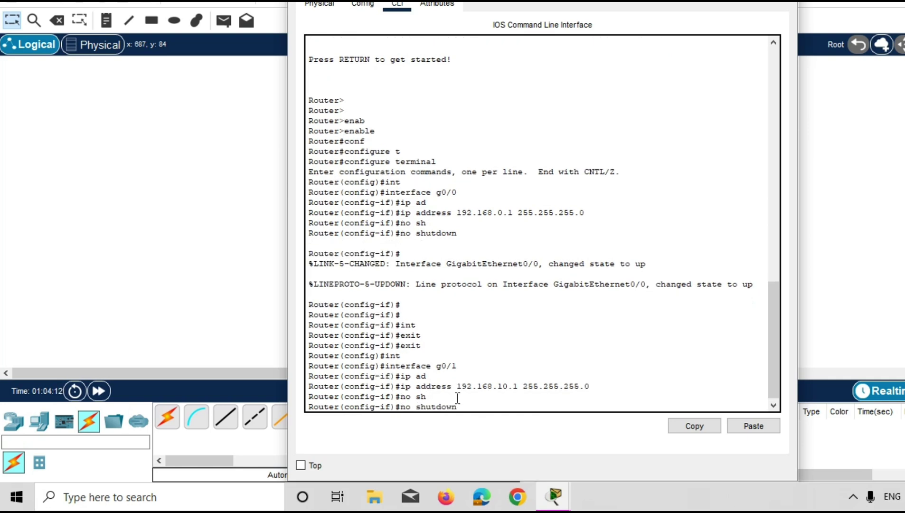
key(Return)
drag(600, 396, 737, 394)
- Place a 'Router as a DHCP Server' note centred just above the 2911 router
click(188, 295)
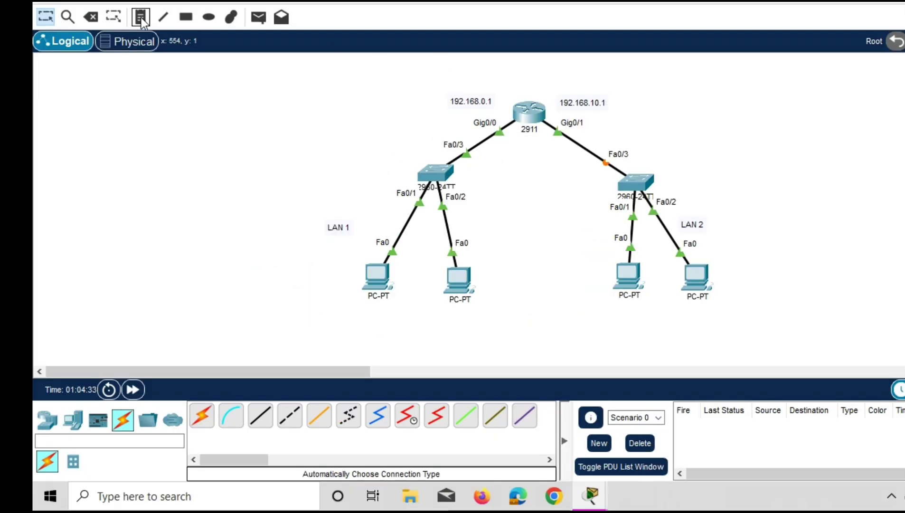
click(141, 21)
click(501, 79)
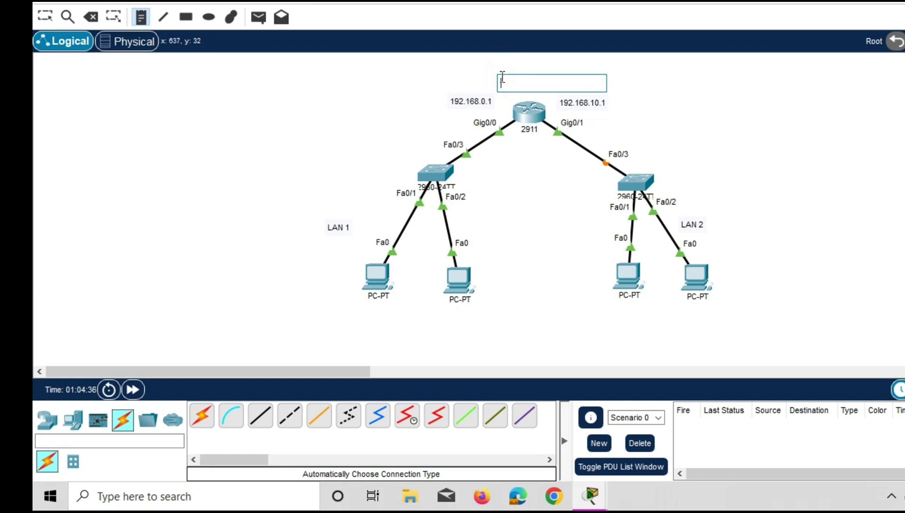
text(R)
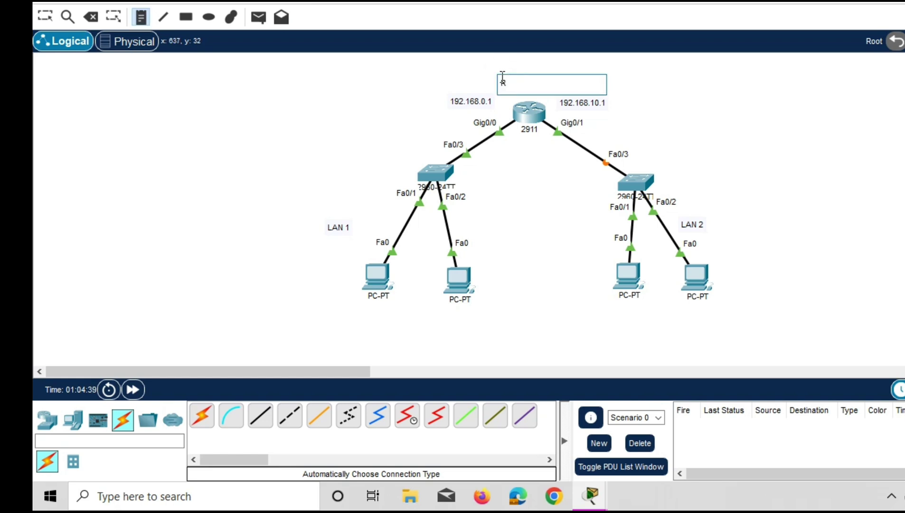
text(outer as a DHC)
text(SERV)
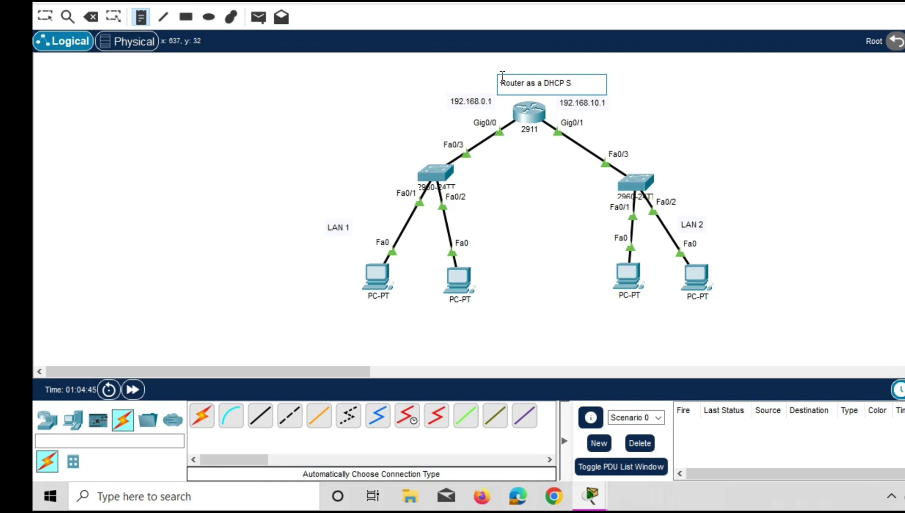
key(BackSpace)
key(BackSpace)
key(BackSpace)
text(erver)
key(Return)
key(BackSpace)
key(Escape)
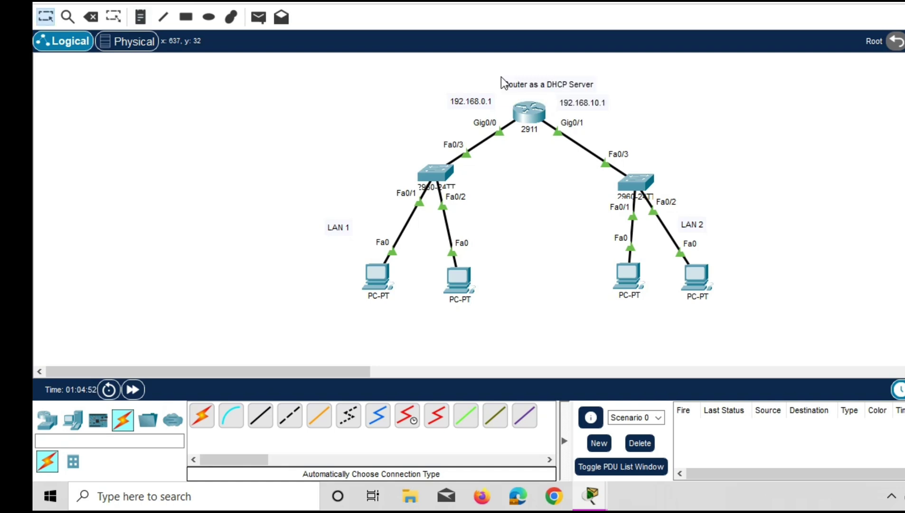
drag(511, 85, 507, 84)
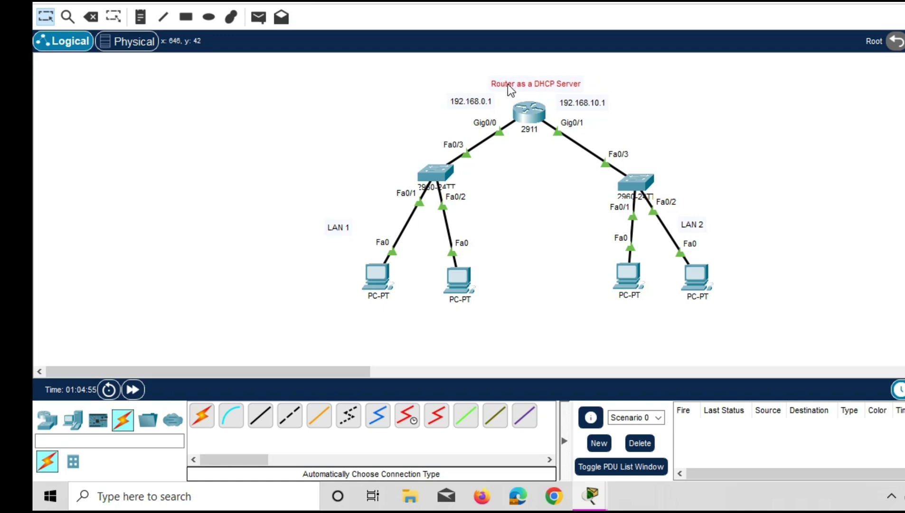
click(804, 159)
- Run configure terminal in the router CLI to reach the Router(config)# prompt
click(523, 116)
click(455, 407)
key(Return)
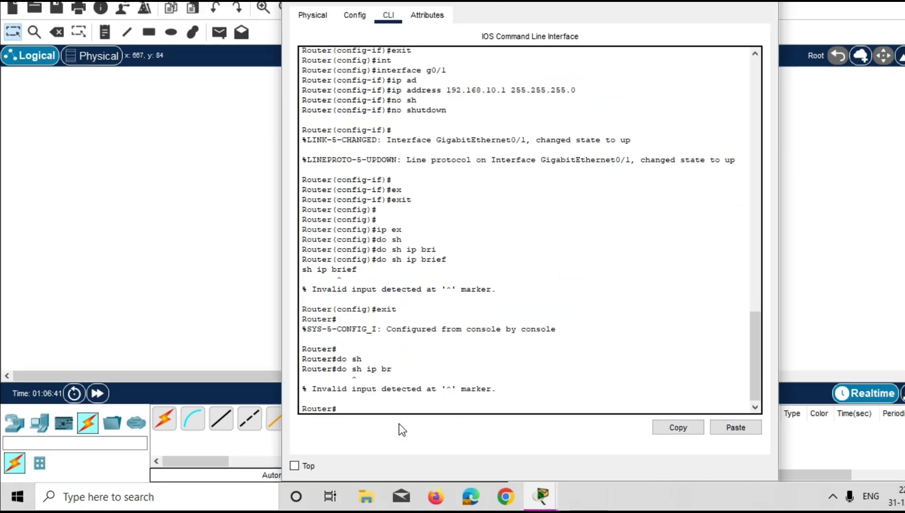
text(conf)
key(Tab)
text(t)
key(Tab)
key(Return)
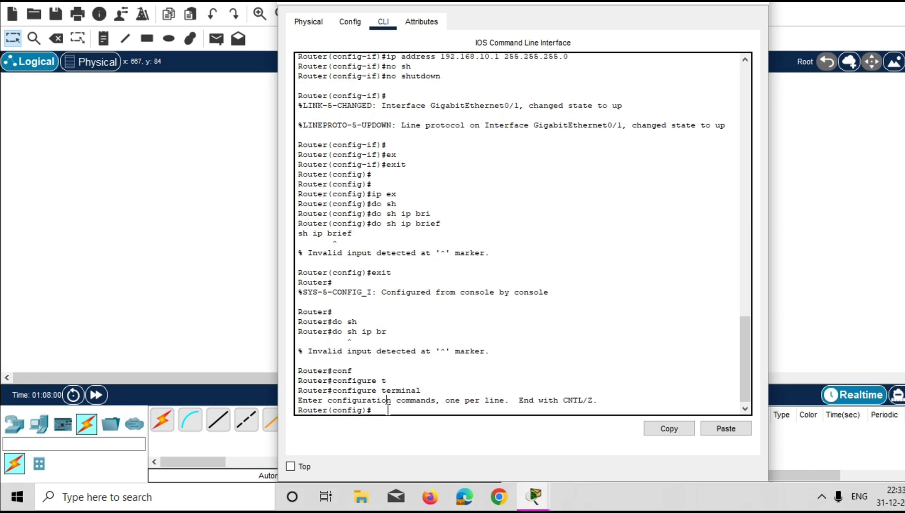
click(235, 216)
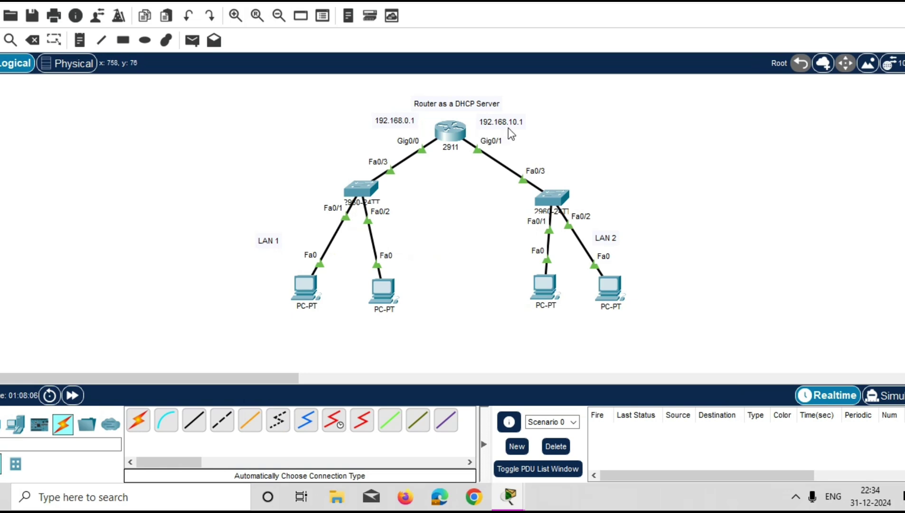
click(457, 132)
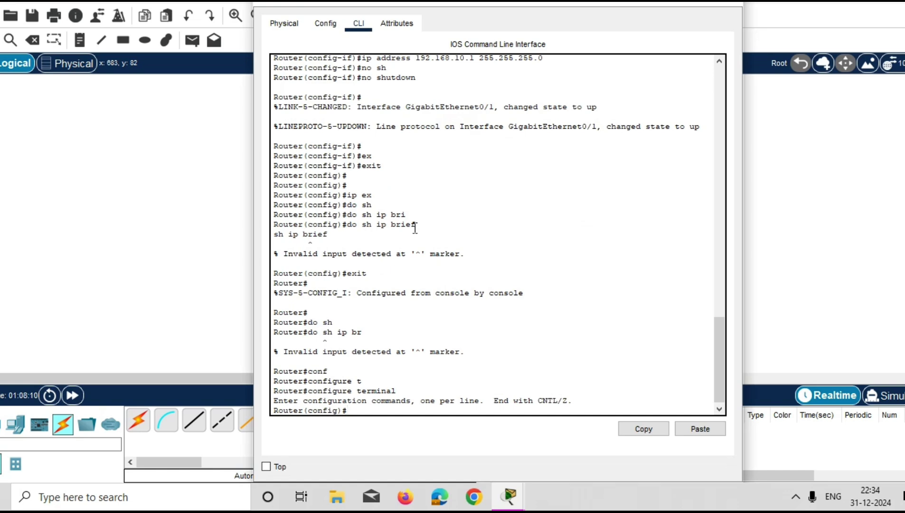
key(Return)
key(Return)
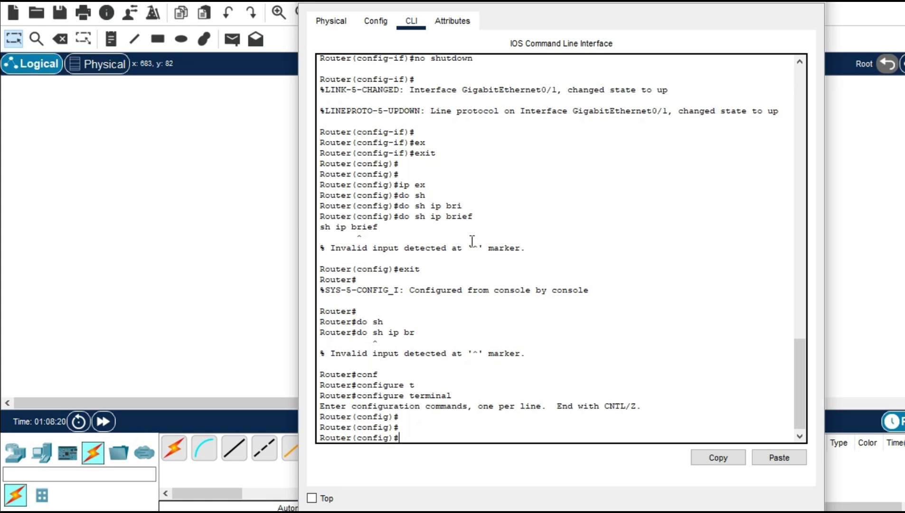
- Exclude 192.168.0.1 and 192.168.10.1 from DHCP using ip dhcp excluded-address
text(ip dhcp ex)
key(Tab)
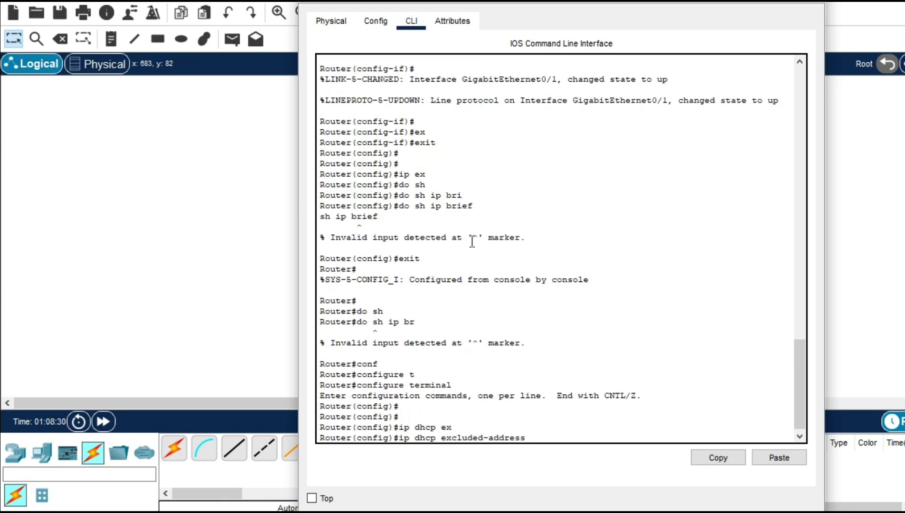
text(192.168.0.1)
key(Return)
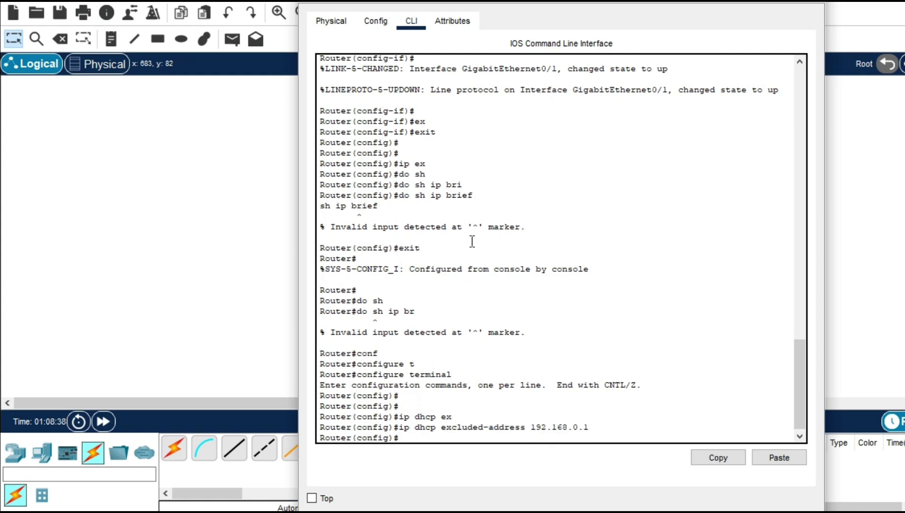
key(Up)
key(BackSpace)
key(BackSpace)
key(BackSpace)
text(10.1)
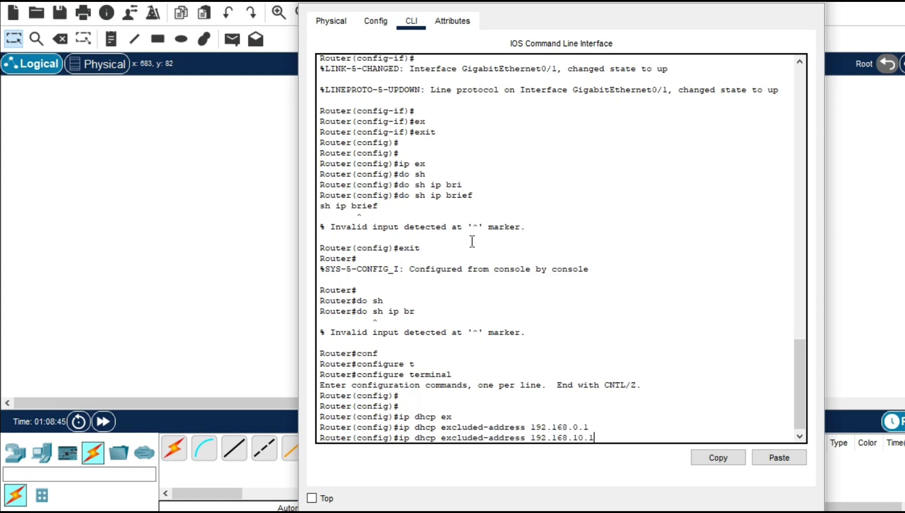
key(Return)
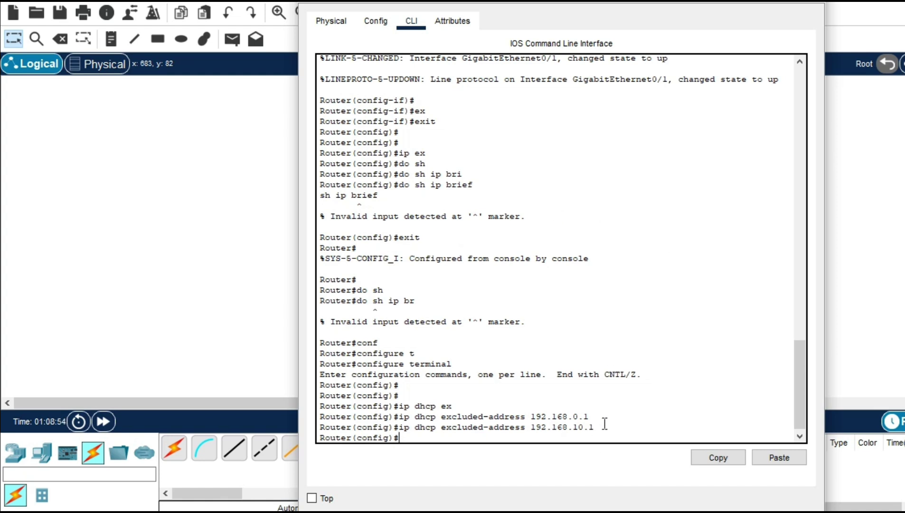
drag(593, 426, 530, 417)
click(491, 436)
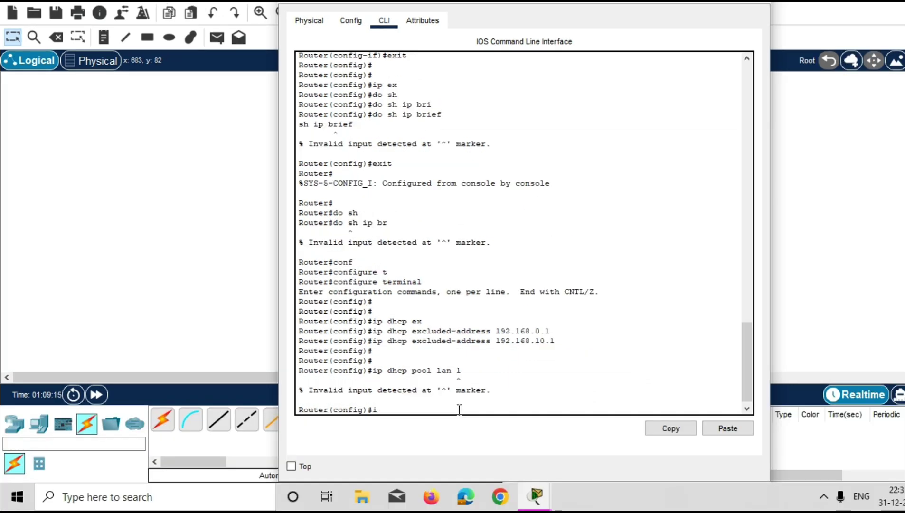
- Create DHCP pool lan1 with network 192.168.0.0 255.255.255.0
text(p dhcp pool lan1)
key(Return)
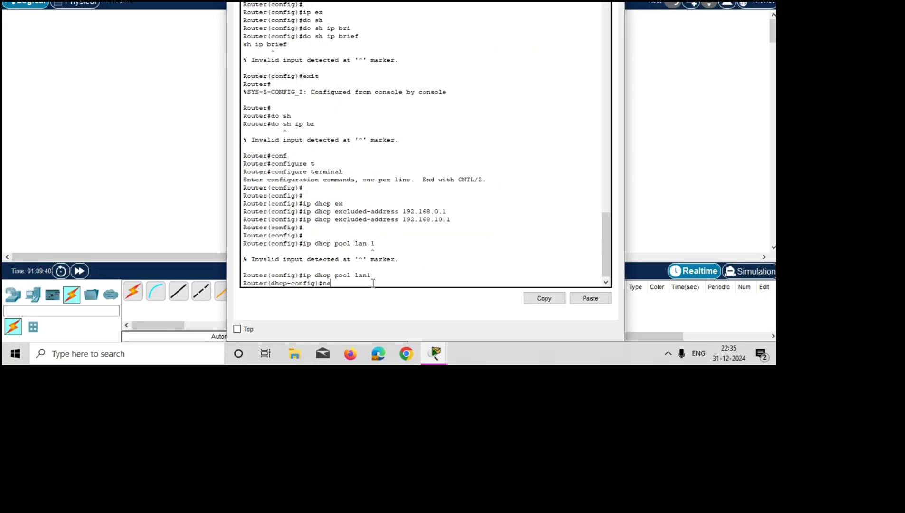
key(Tab)
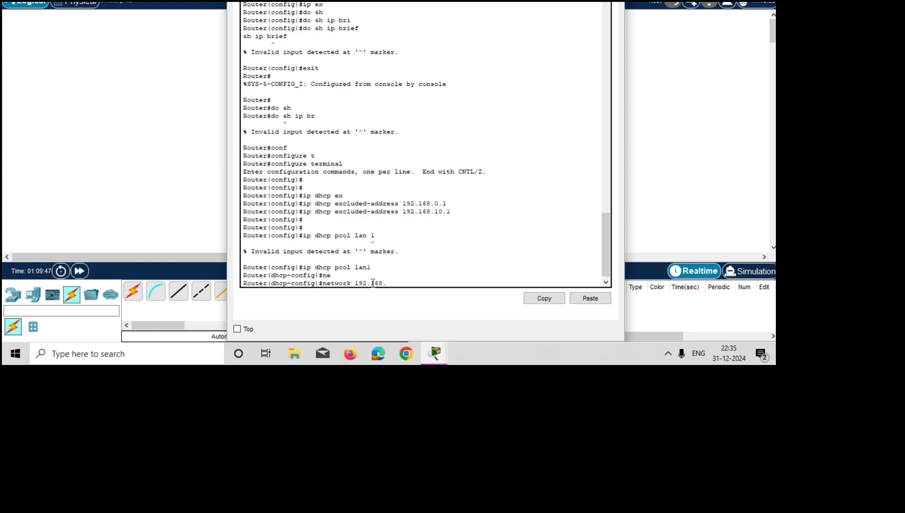
text(0.0 255.255.255.0)
key(Return)
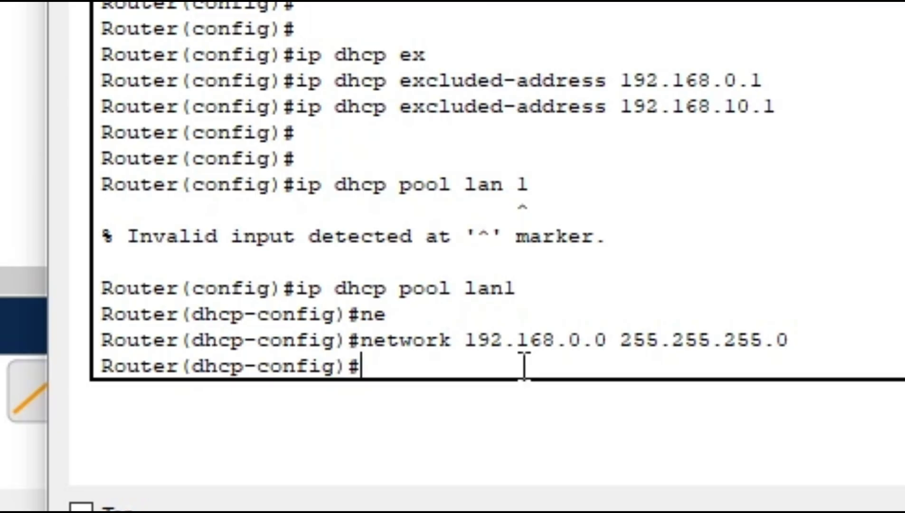
- Set pool lan1's default router to 192.168.0.1
text(defa)
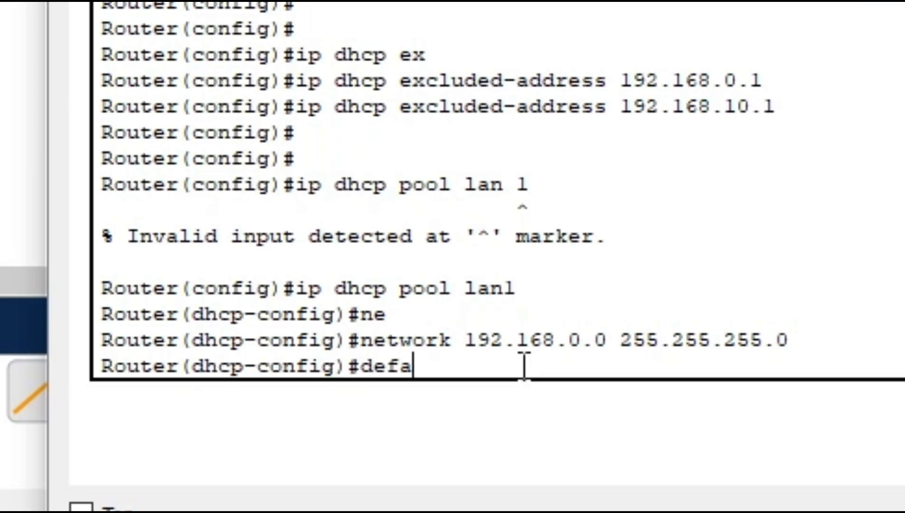
key(Tab)
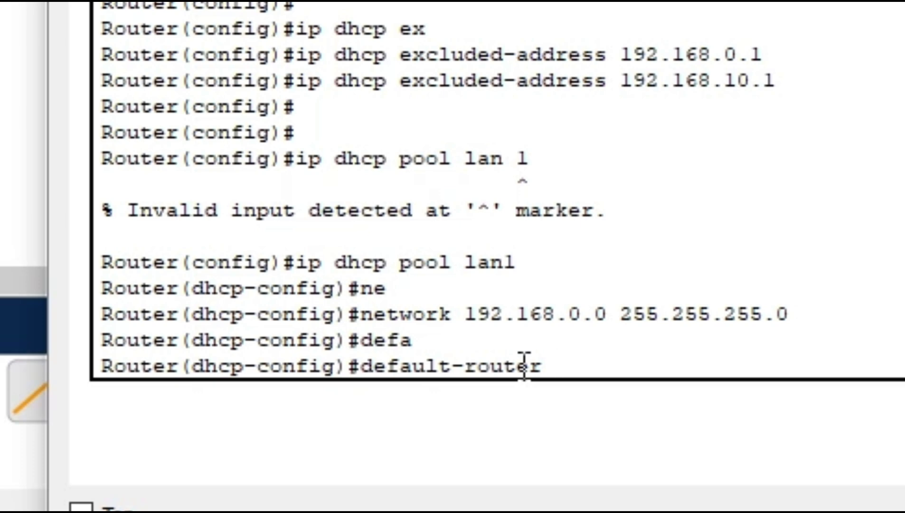
text(192.)
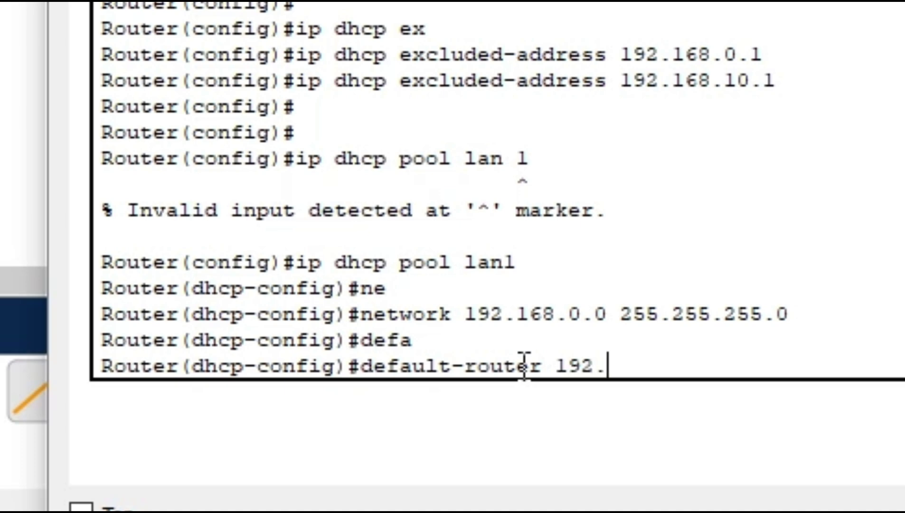
text(168.0)
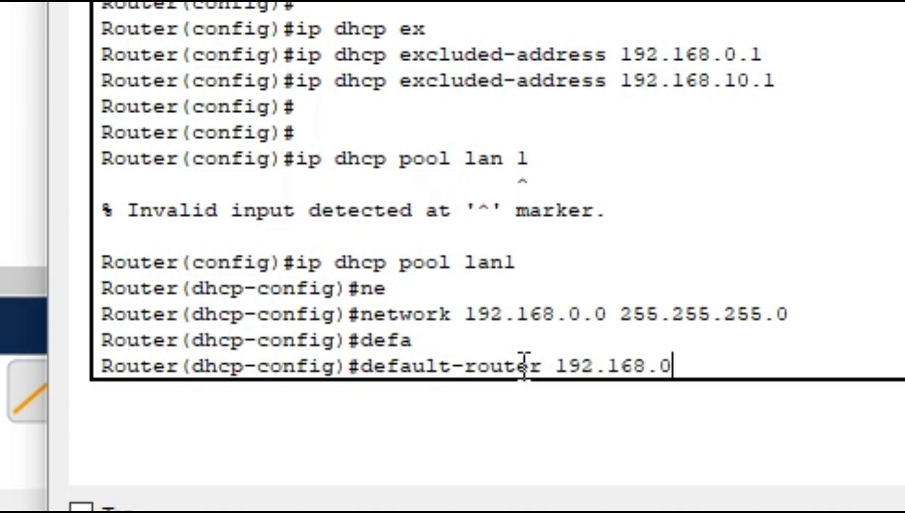
text(.1)
key(Return)
- Set lan1's DNS server to 1.1.1.1, exit the pool, and enter 'ip dhcp pool lan2'
text(dns)
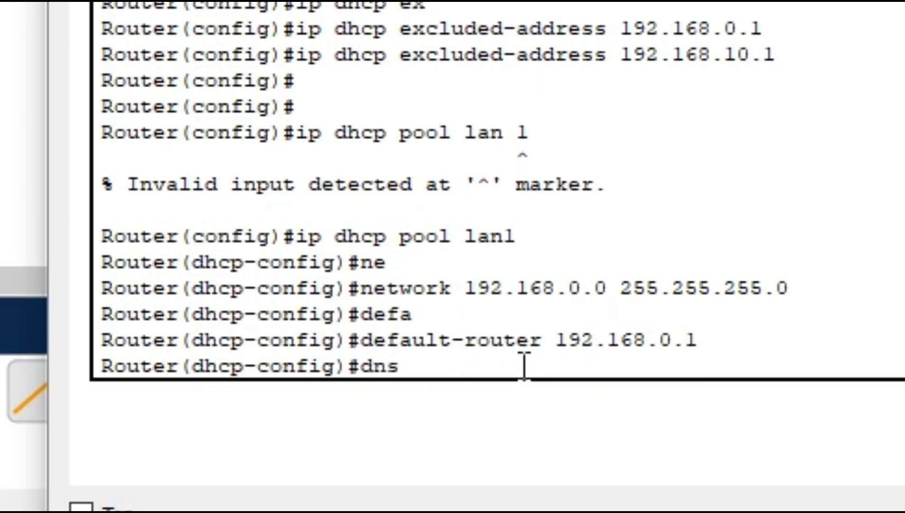
text(-s)
key(Tab)
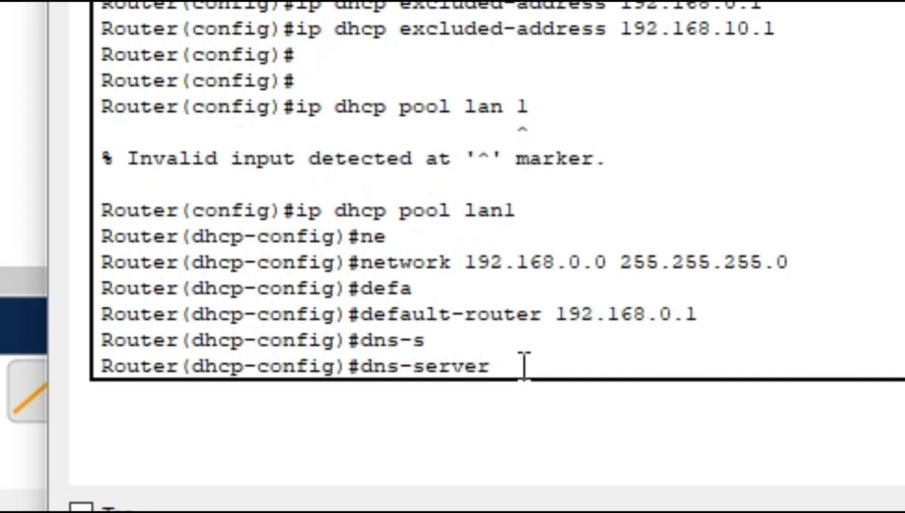
text(1.1.1.1)
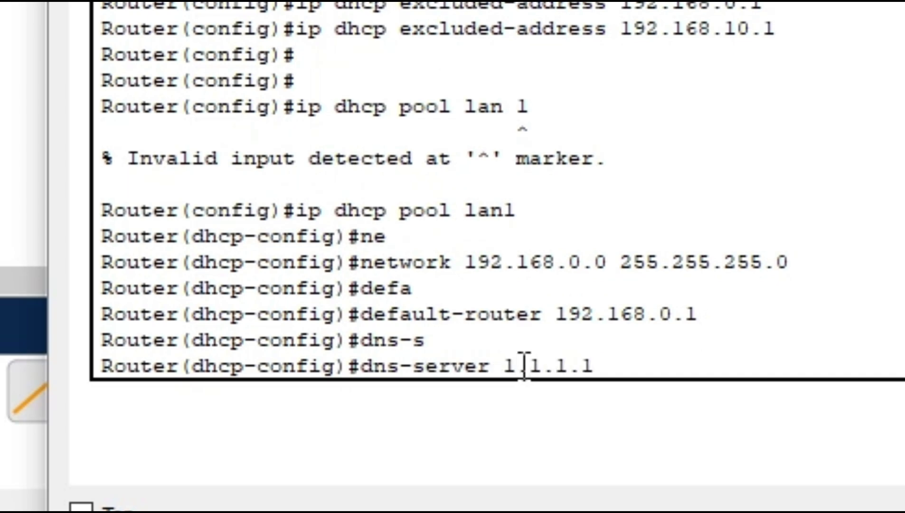
key(Return)
text(exit)
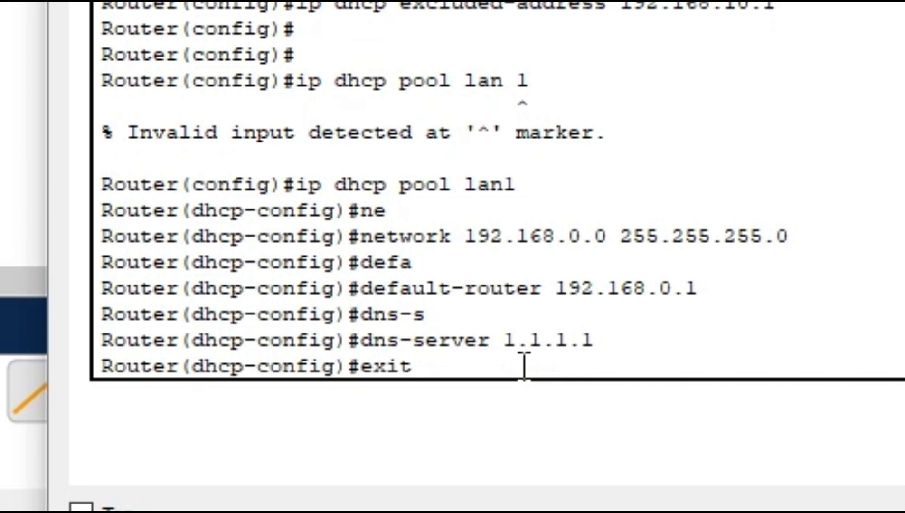
key(Return)
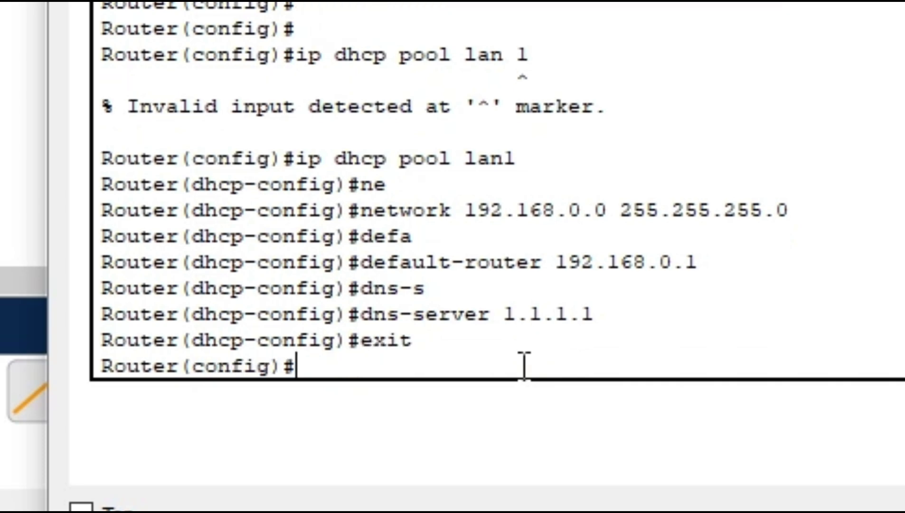
text(ip dhcp)
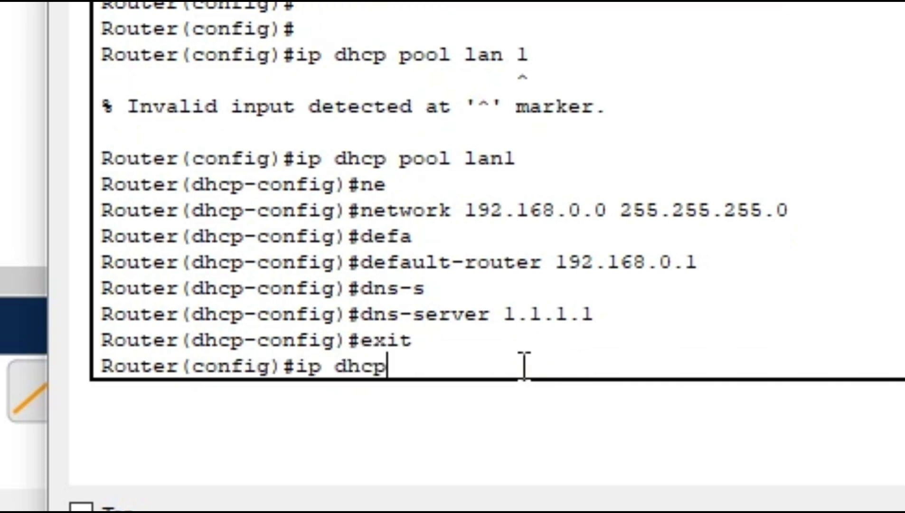
text( pool )
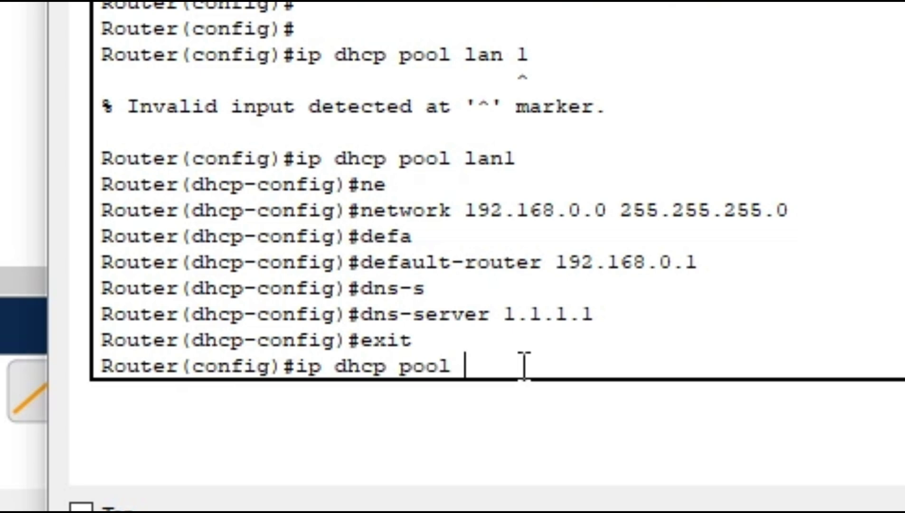
text(lan2)
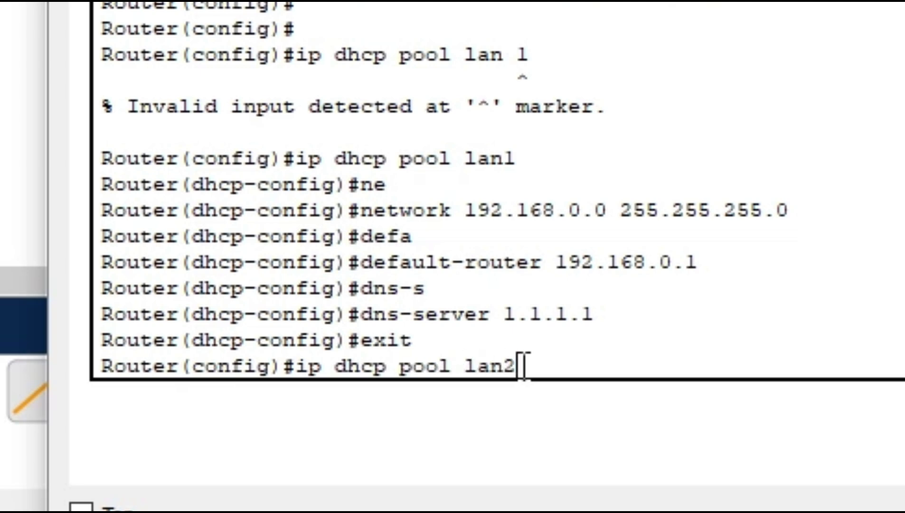
- Create pool lan2 with network 192.168.10.0 255.255.255.0
key(Return)
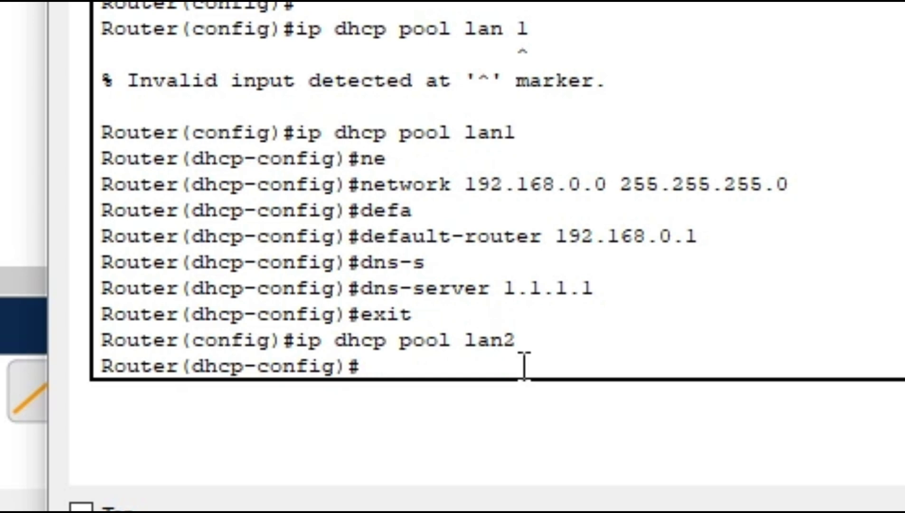
text(ne)
key(Tab)
text(192.168)
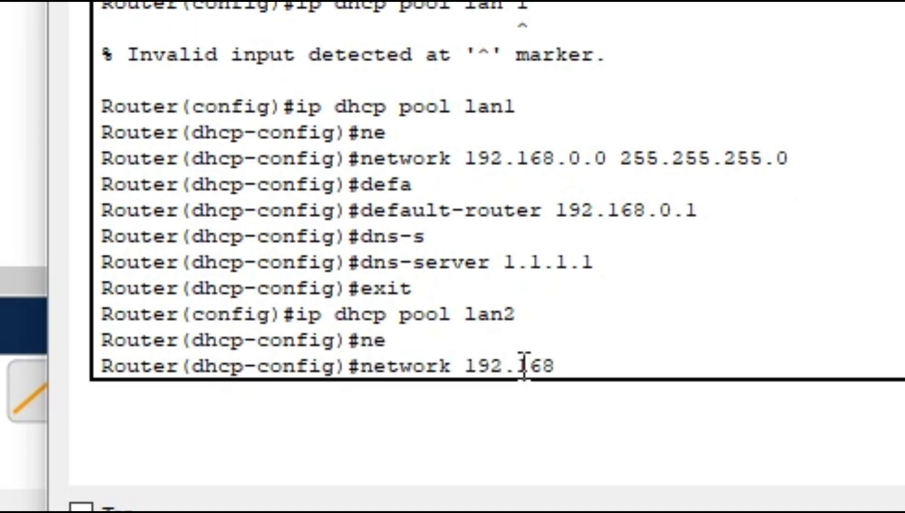
text(.10.0)
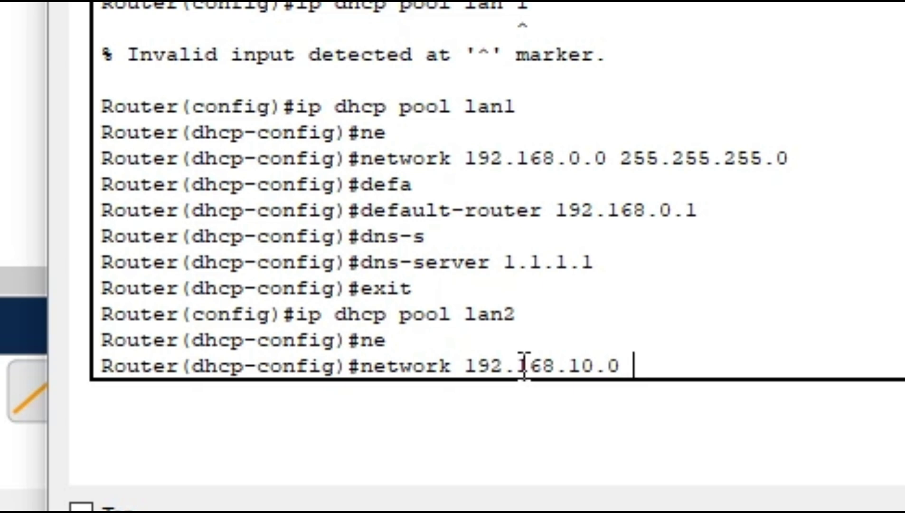
text( 255.255)
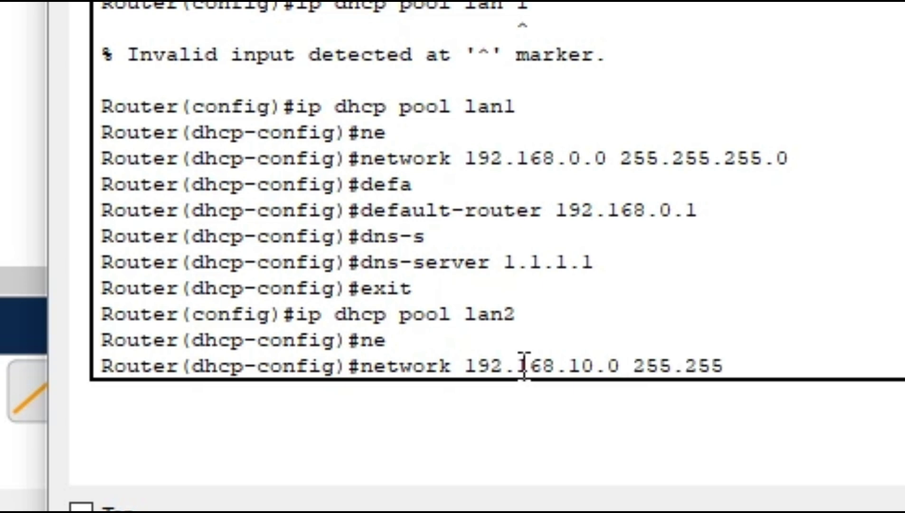
text(.3255)
key(BackSpace)
key(BackSpace)
key(BackSpace)
key(BackSpace)
text(255.0)
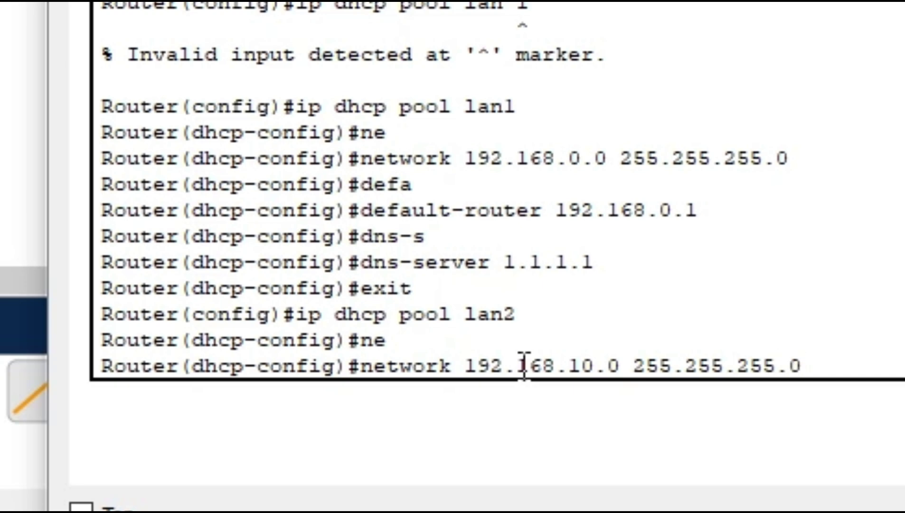
key(Return)
- Set lan2's default router to 192.168.10.1
text(de)
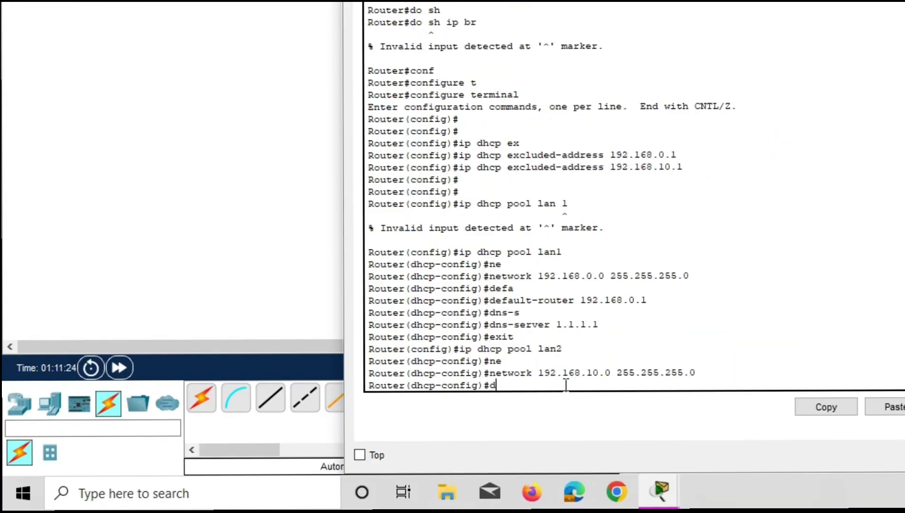
key(Tab)
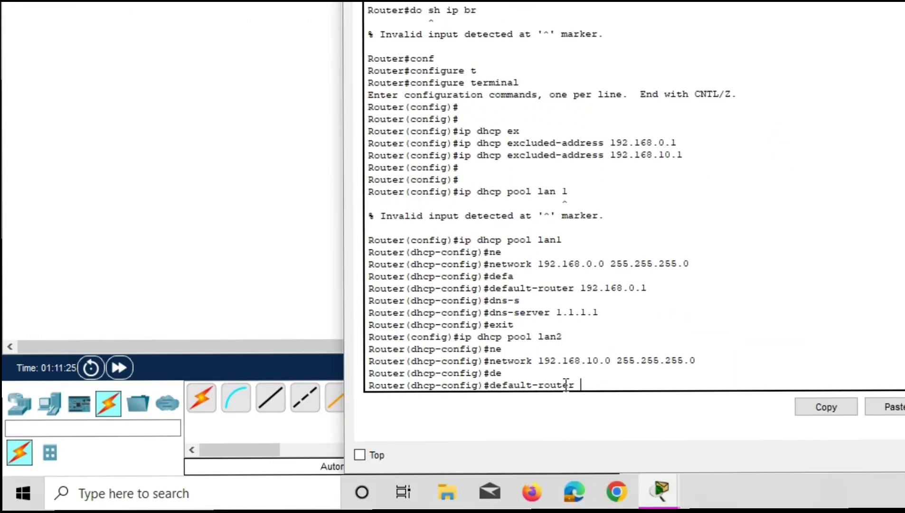
text(192.168.10.1)
key(Return)
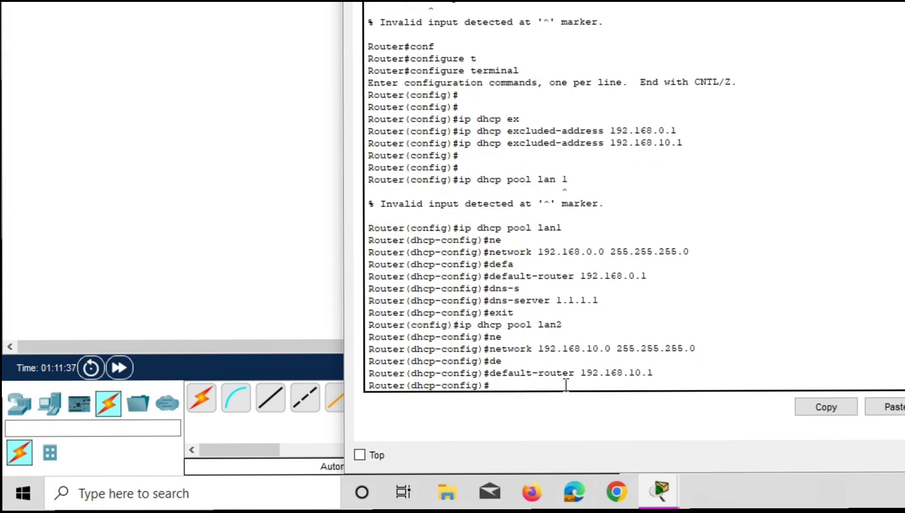
- Set lan2's DNS server to 1.1.1.1 and exit back to privileged EXEC mode
text(dns)
key(Tab)
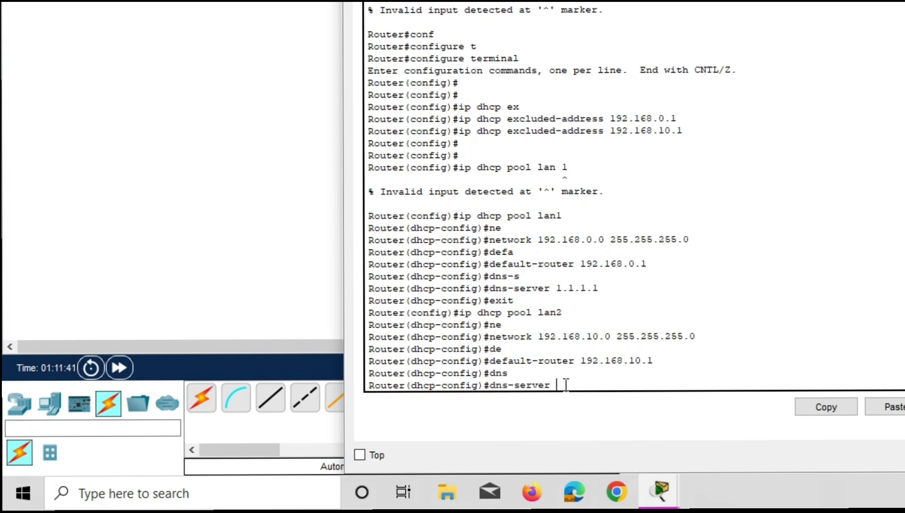
text(1.1.1.1)
key(Return)
text(exit)
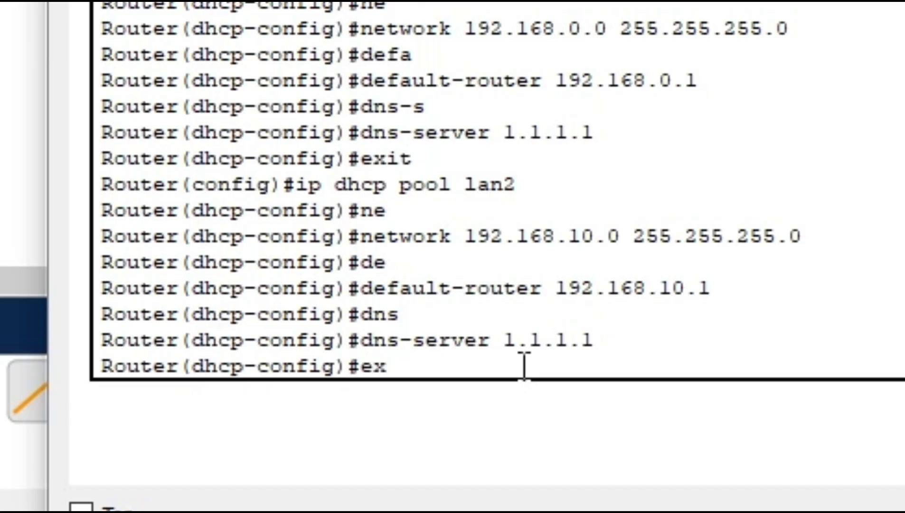
key(Return)
key(Return)
key(Return)
text(exit)
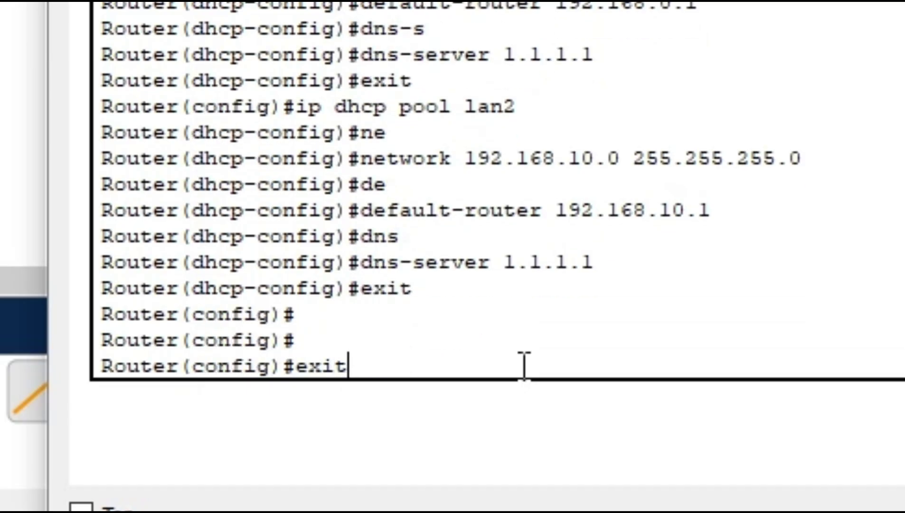
key(Return)
key(Return)
key(Return)
- Display the router's configuration with show running-config
text(sh)
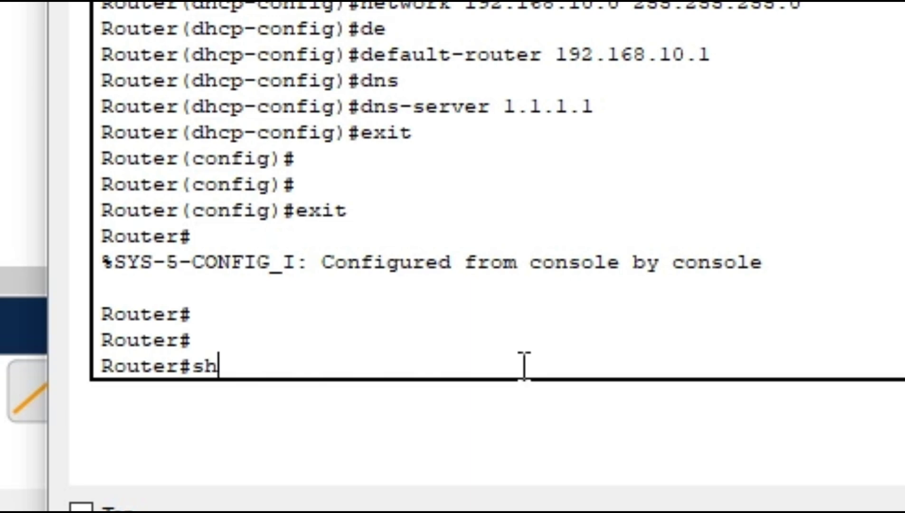
key(Tab)
text(ru)
key(Tab)
key(Return)
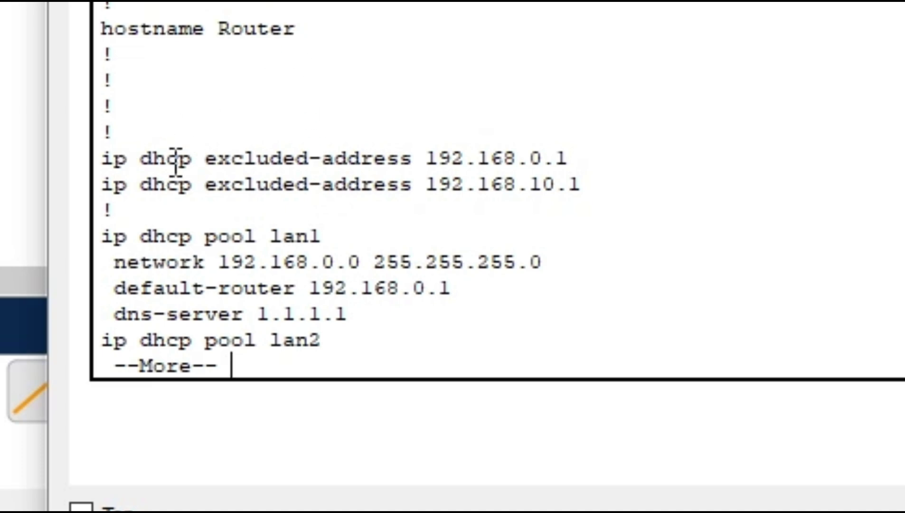
- Highlight the lan1 and lan2 pool definitions and networks in the running-config output
drag(125, 236, 290, 243)
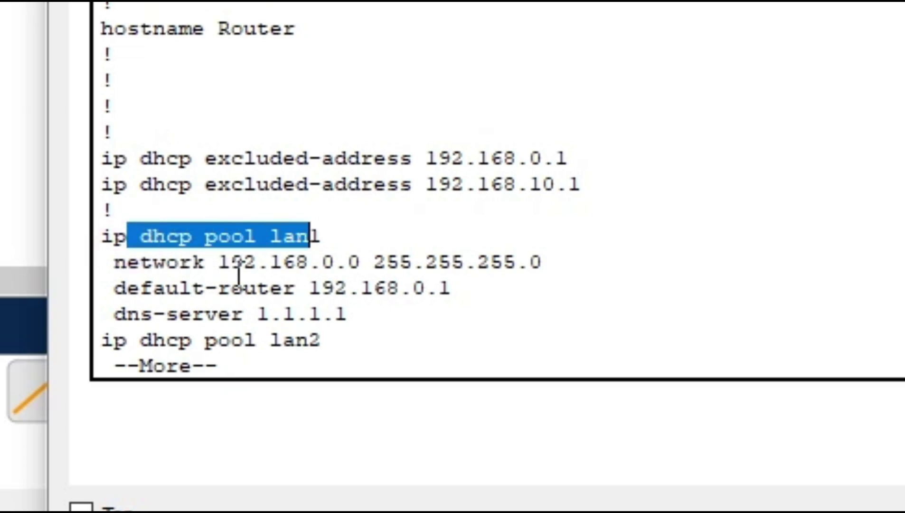
click(239, 275)
drag(542, 262, 357, 274)
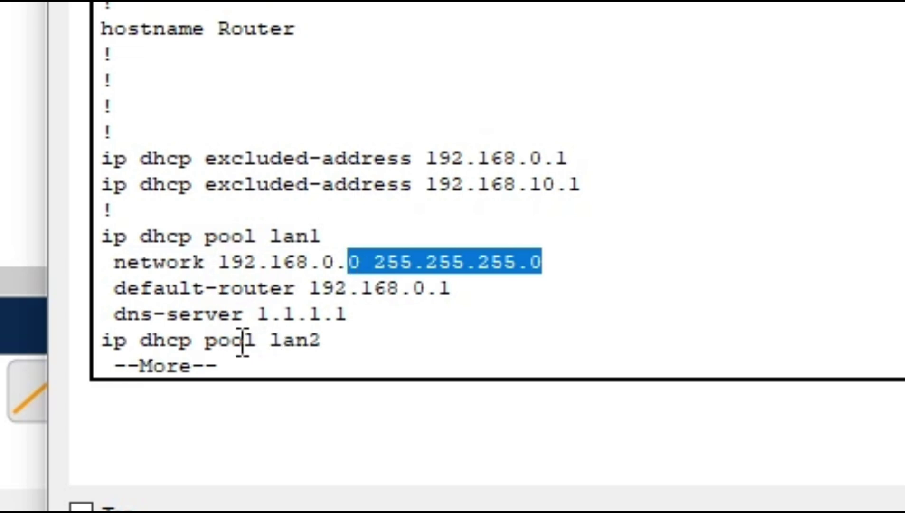
click(242, 342)
key(space)
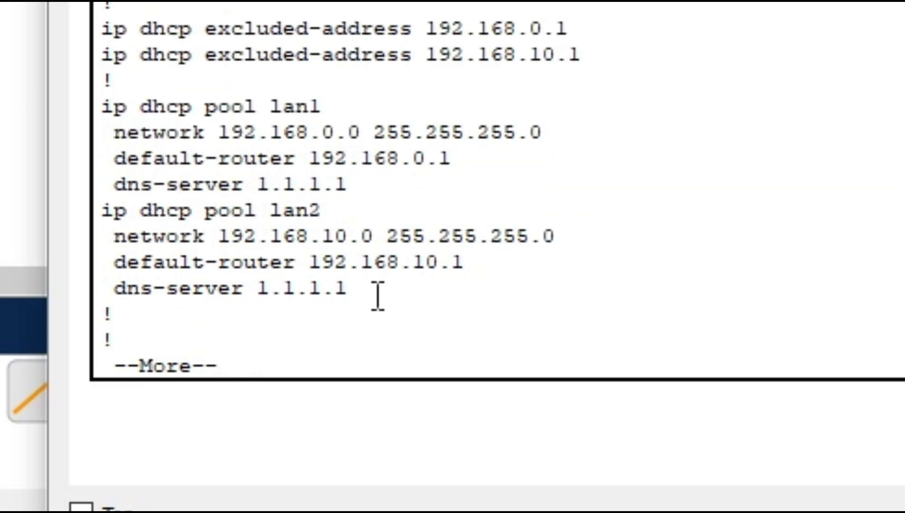
drag(268, 210, 324, 209)
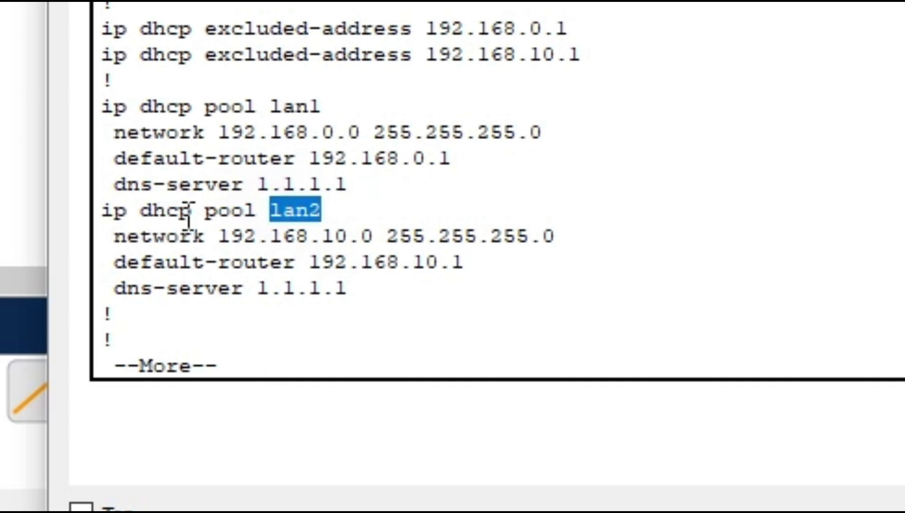
drag(154, 213, 329, 222)
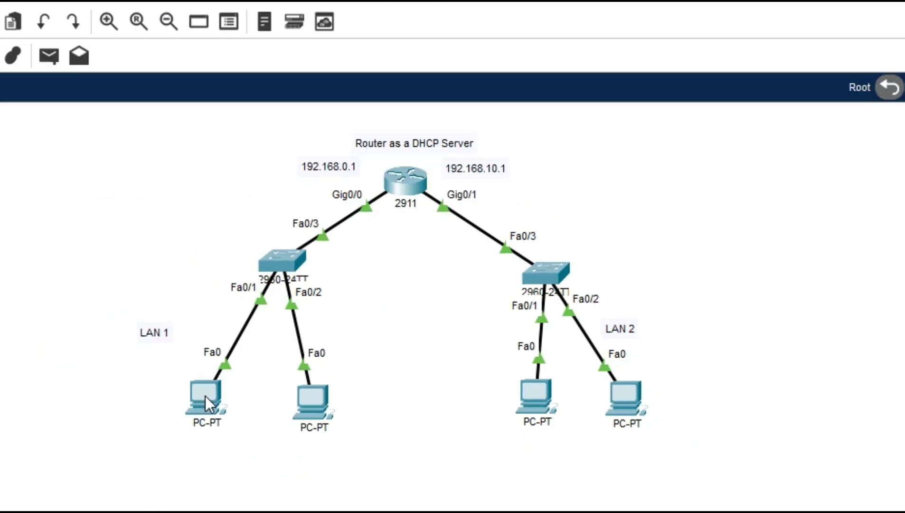
- Switch the leftmost LAN 1 PC to DHCP, receiving 192.168.0.2 with gateway 192.168.0.1
click(205, 397)
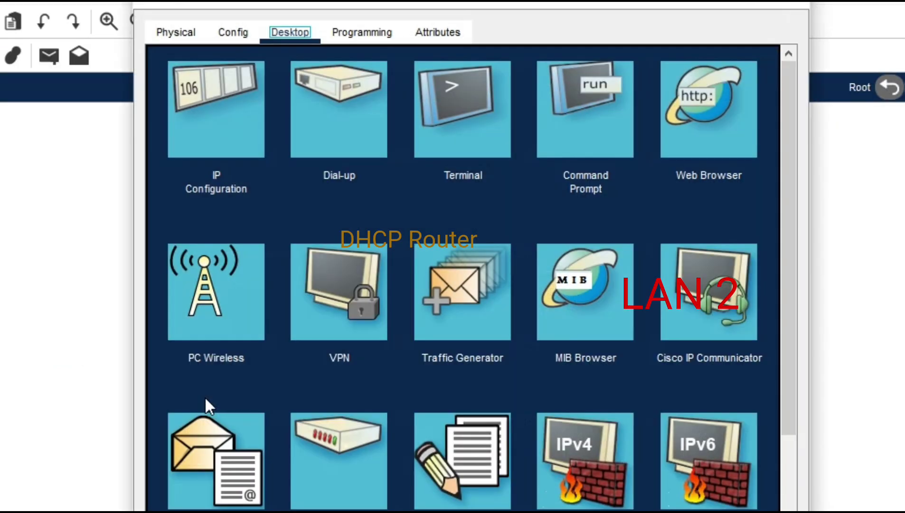
click(241, 133)
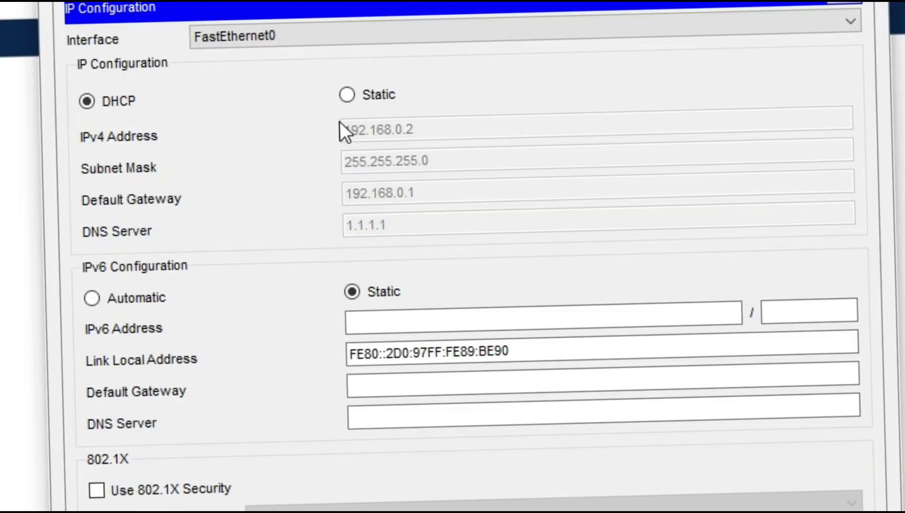
click(348, 93)
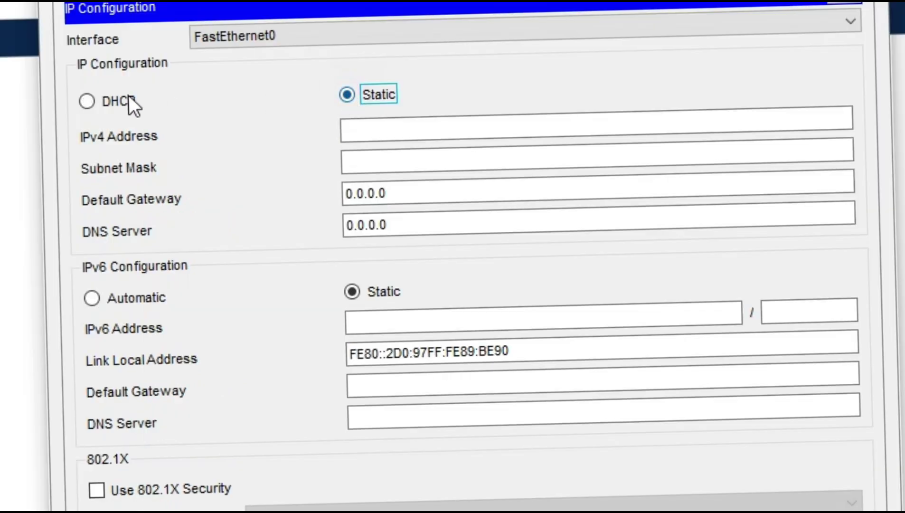
click(85, 101)
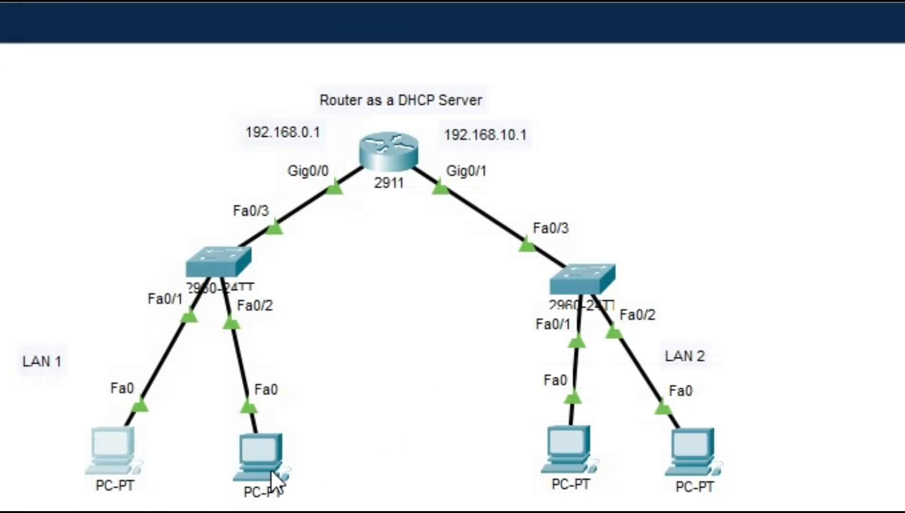
click(259, 470)
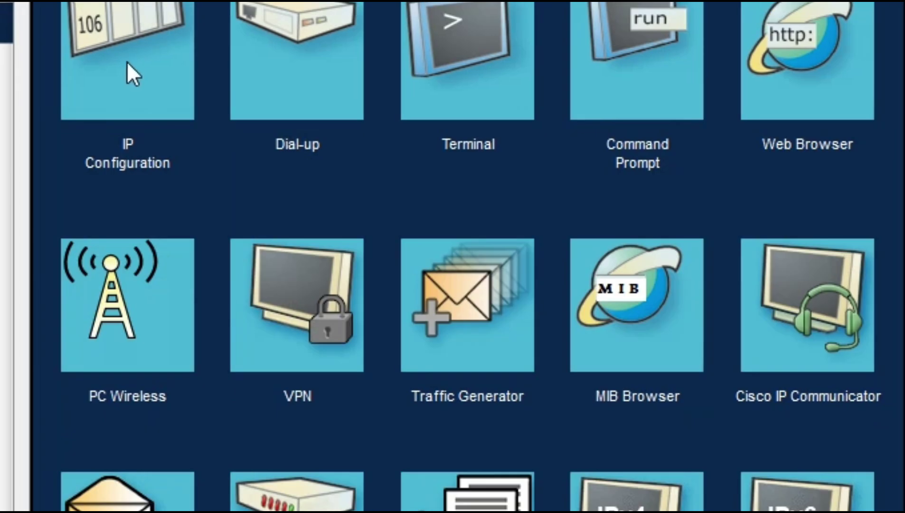
- Set the second LAN 1 PC to DHCP, then nudge the first LAN 2 PC slightly lower
click(125, 66)
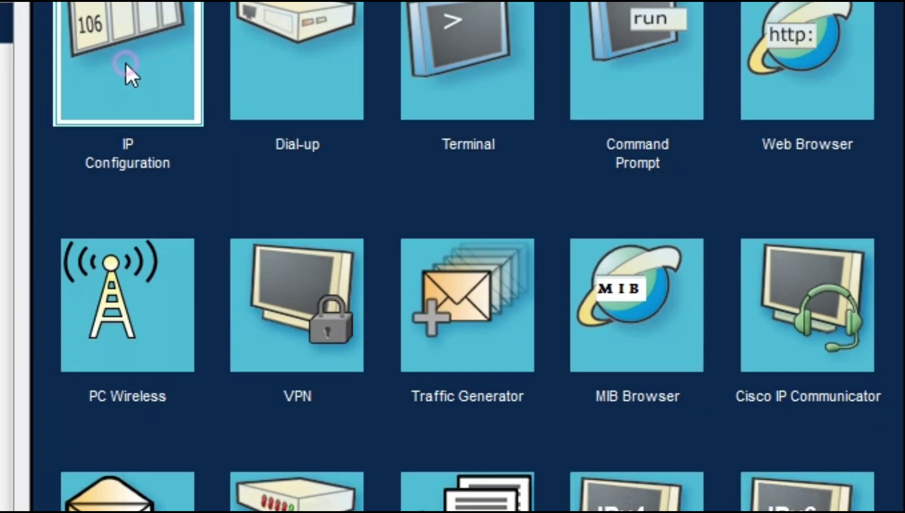
click(65, 94)
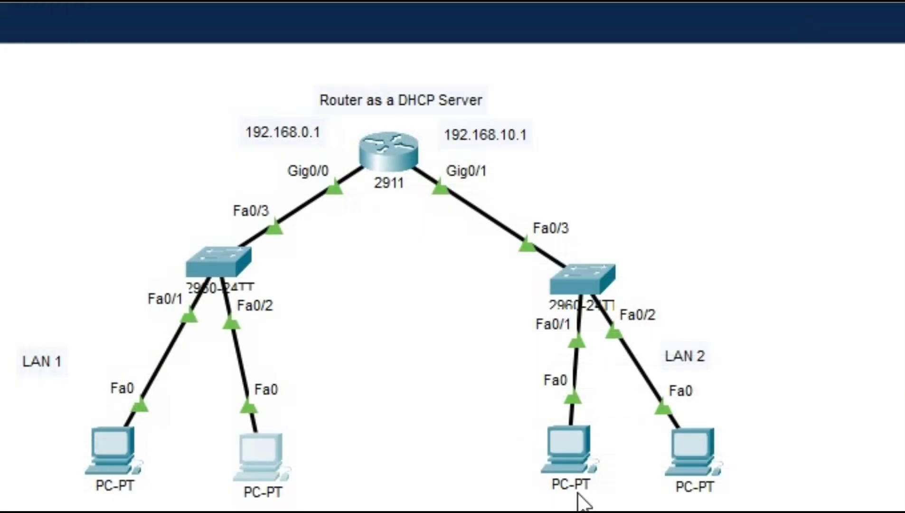
click(694, 361)
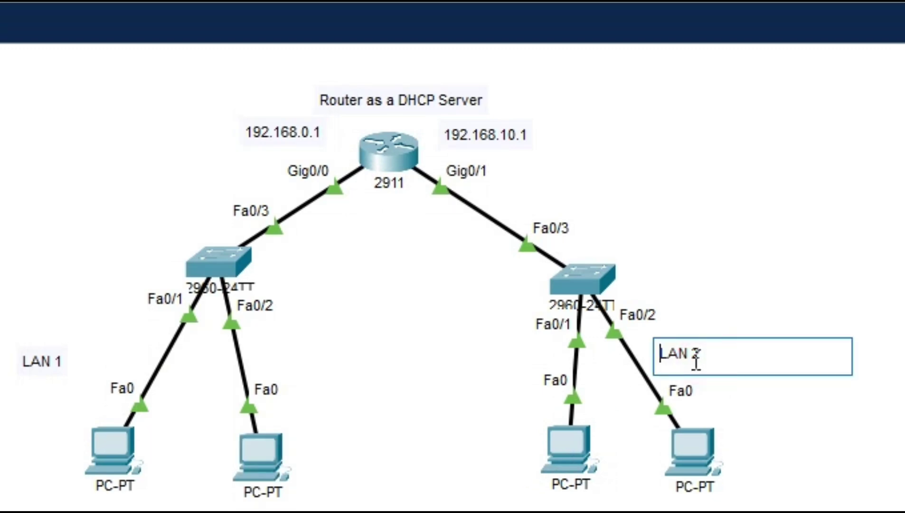
click(454, 436)
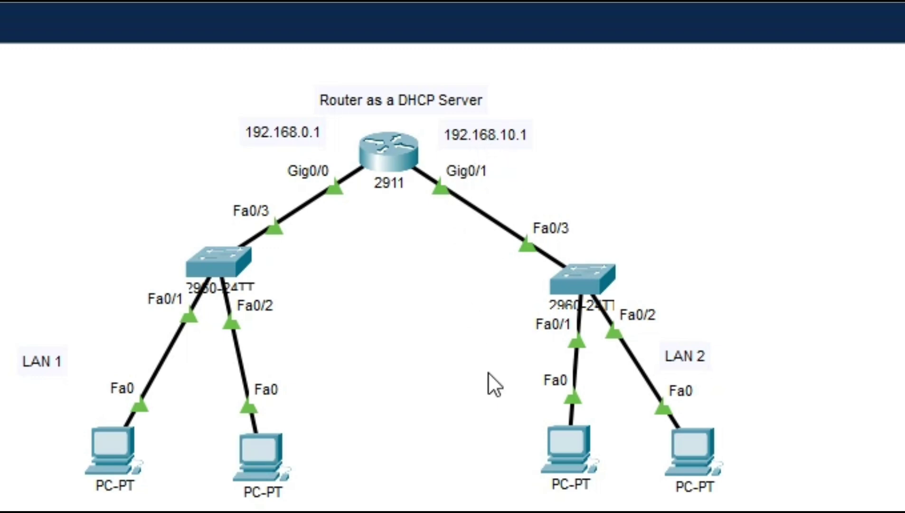
drag(563, 462, 562, 472)
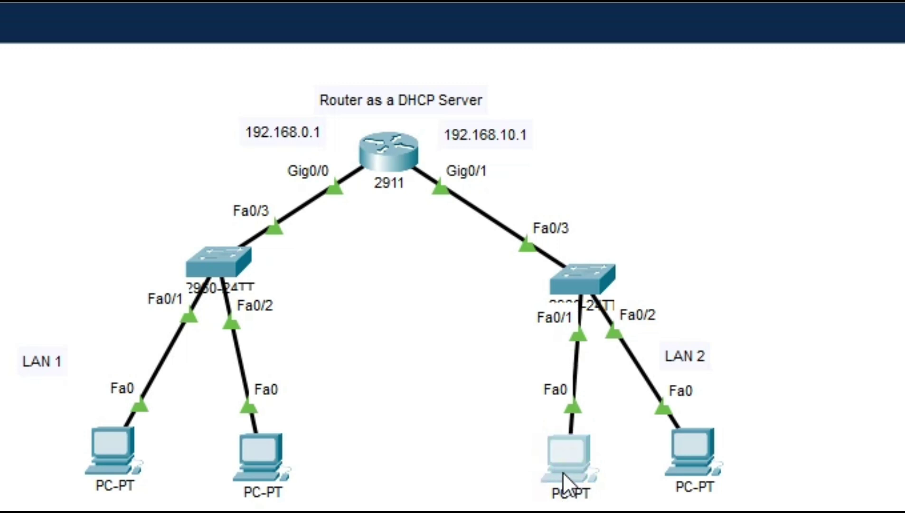
- Switch the first LAN 2 PC to DHCP, receiving 192.168.10.2 with gateway 192.168.10.1
click(456, 462)
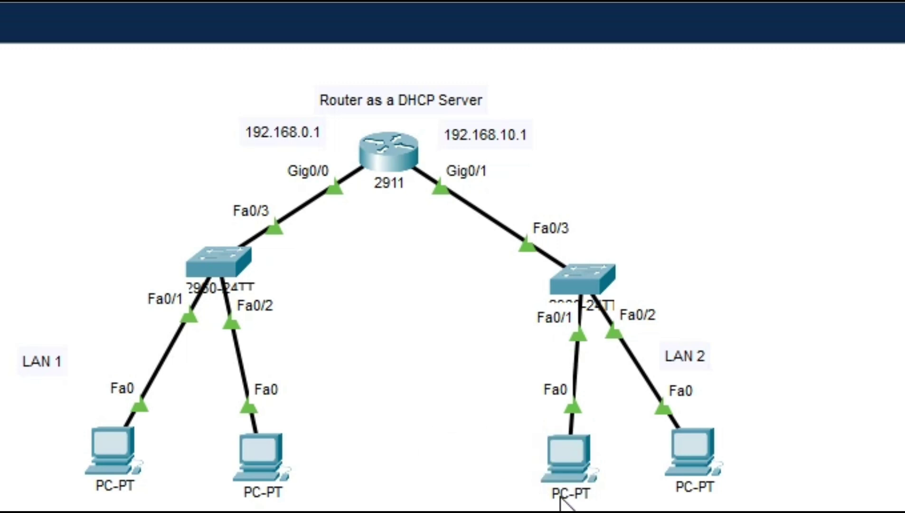
click(568, 472)
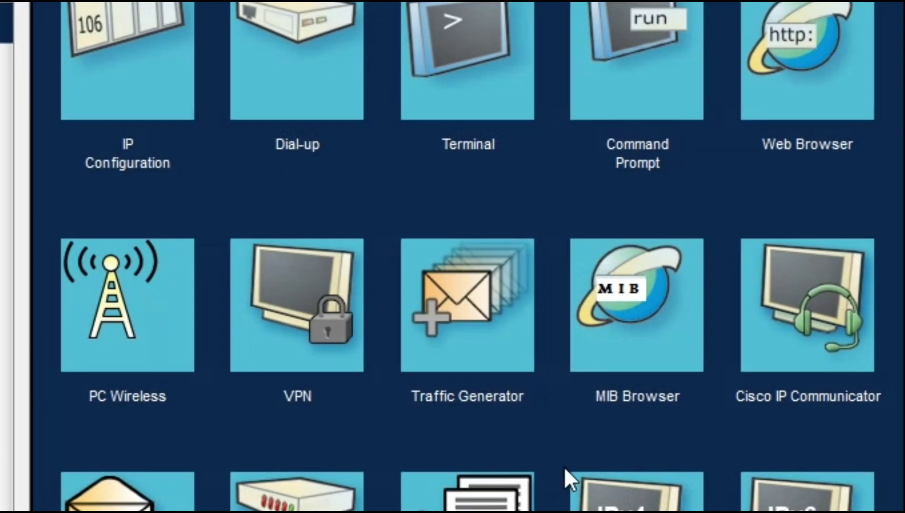
click(168, 85)
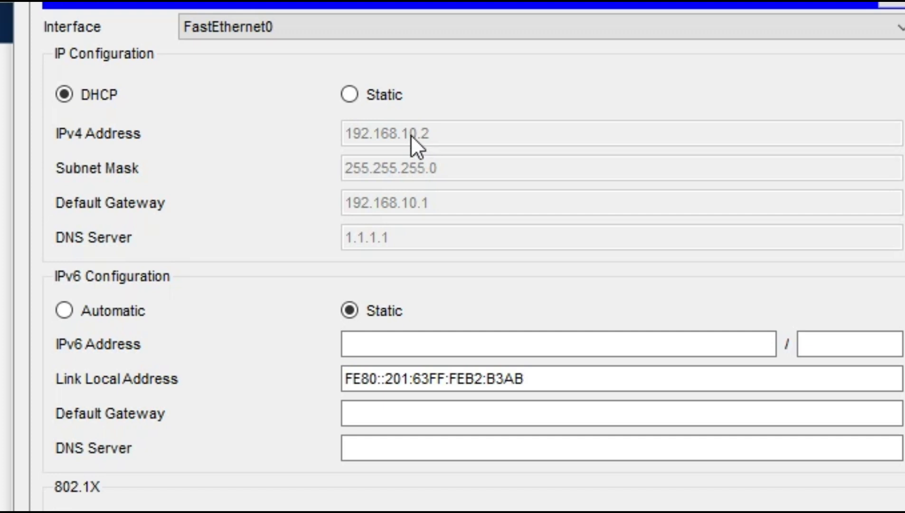
click(349, 95)
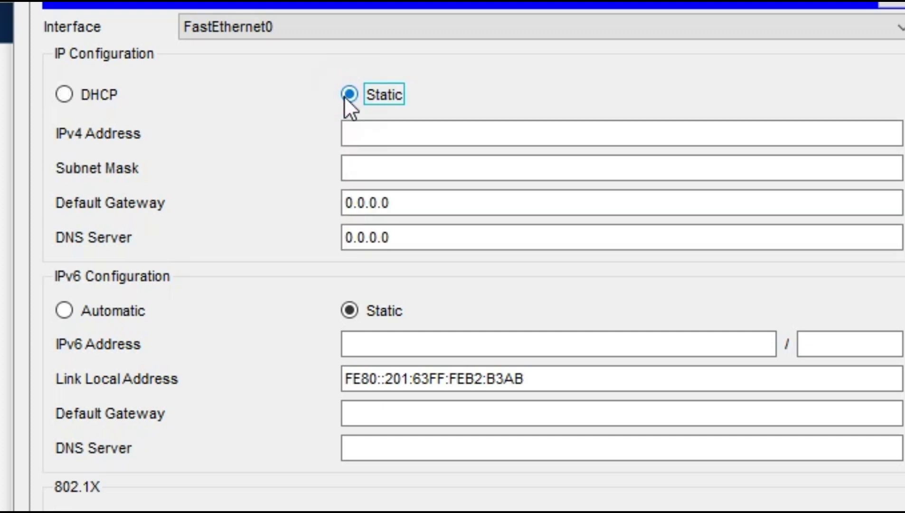
click(63, 95)
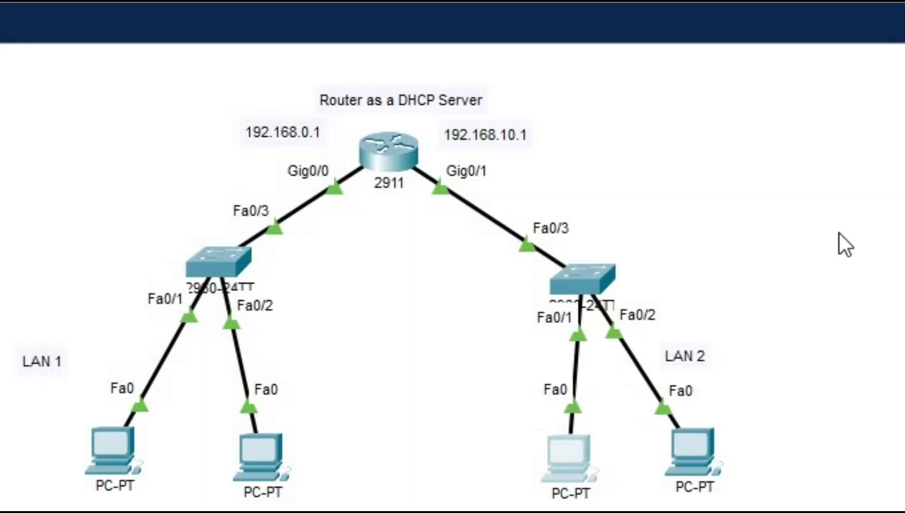
- Set the second LAN 2 PC's IP configuration to DHCP
click(838, 238)
click(688, 453)
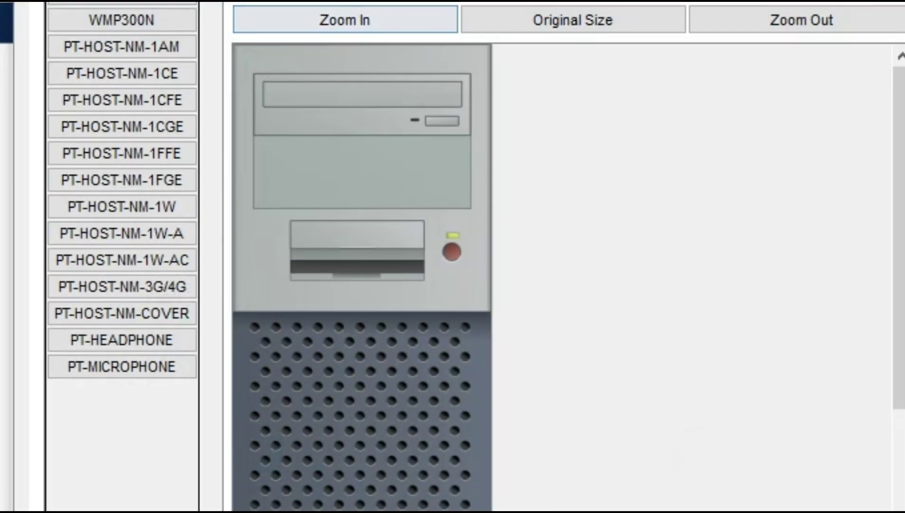
click(418, 2)
click(162, 76)
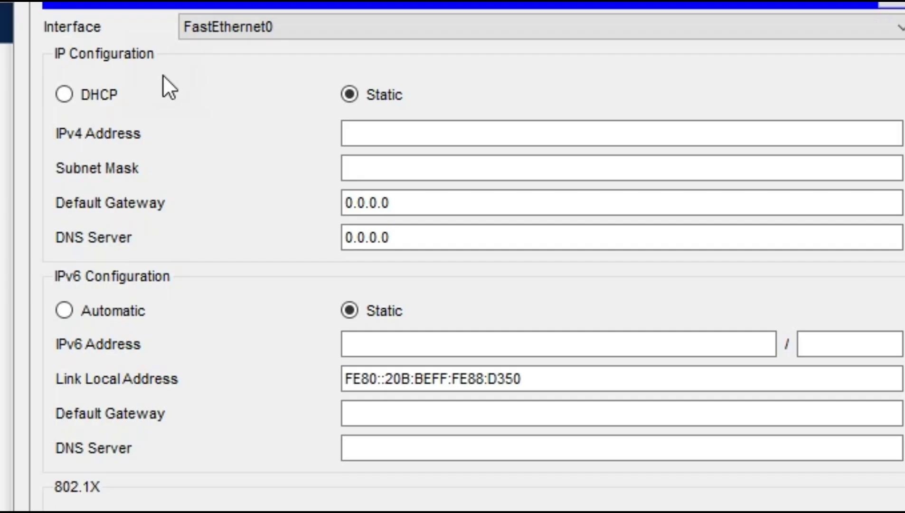
click(396, 133)
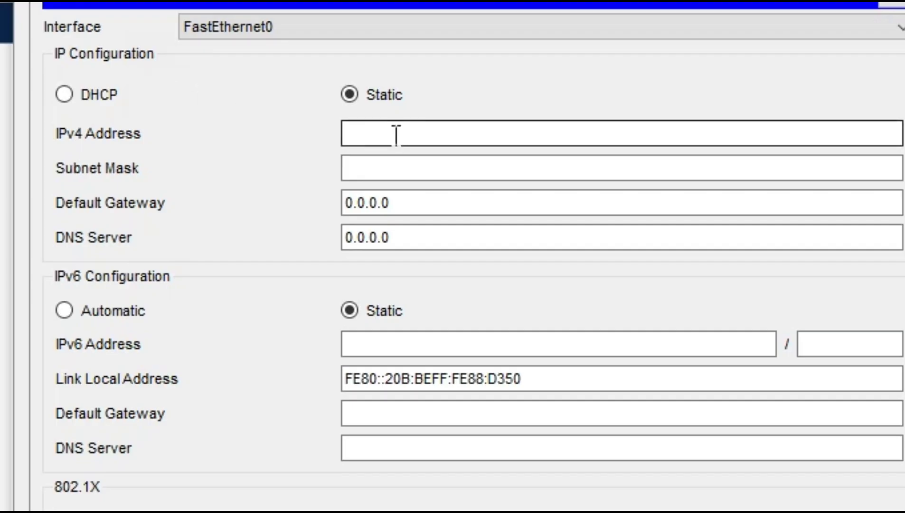
click(64, 95)
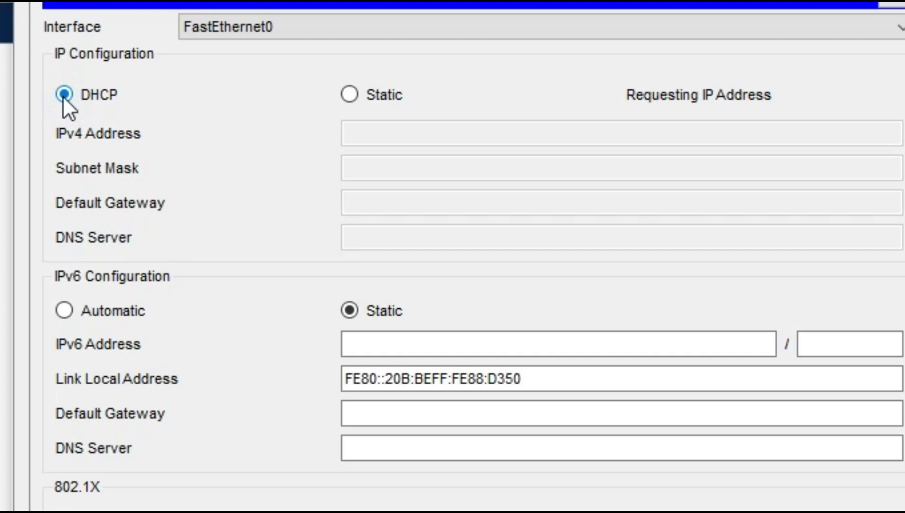